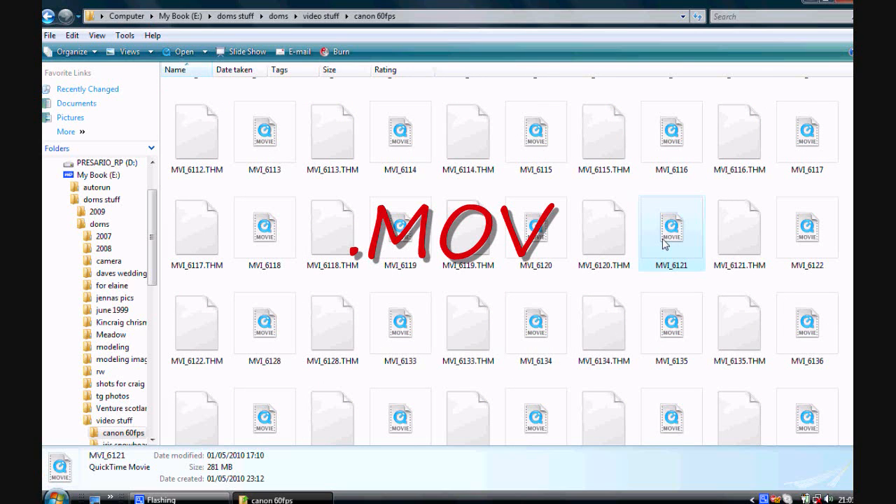
# Open the MVI_6121 movie from the canon 60fps folder in QuickTime and play it.
pyautogui.doubleClick(671, 231)
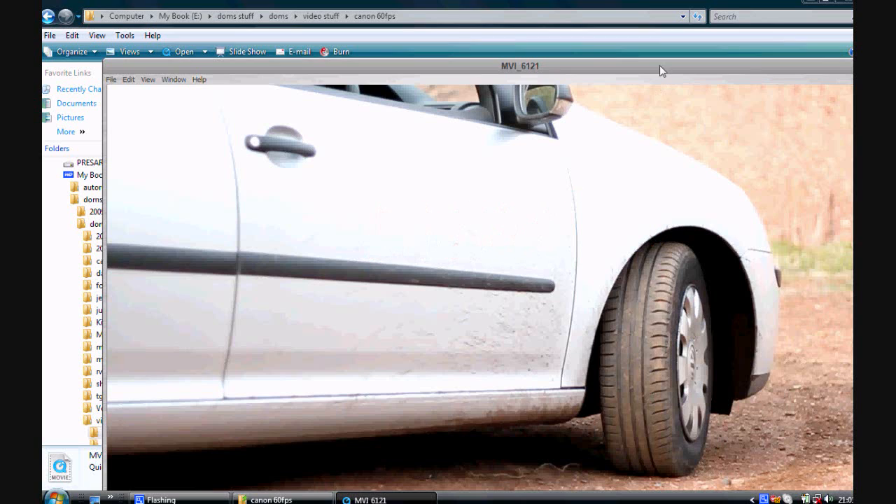
pyautogui.moveTo(649, 70); pyautogui.dragTo(581, 44)
pyautogui.click(829, 31)
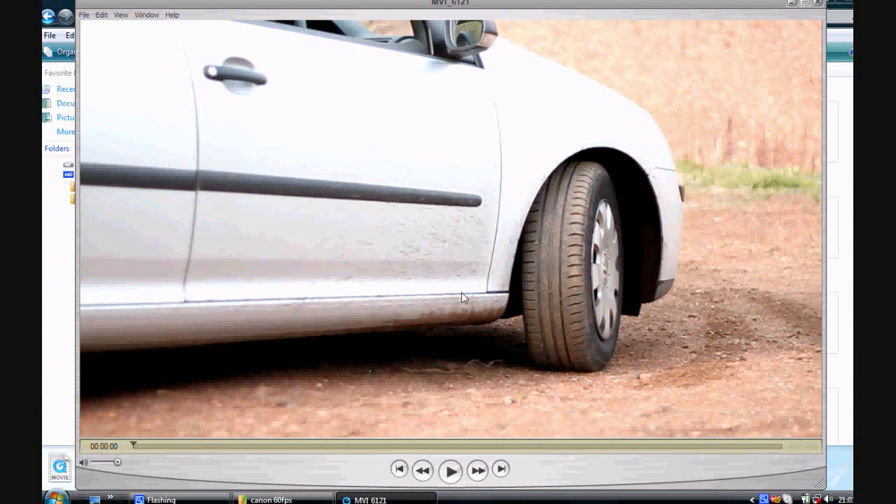
pyautogui.click(450, 476)
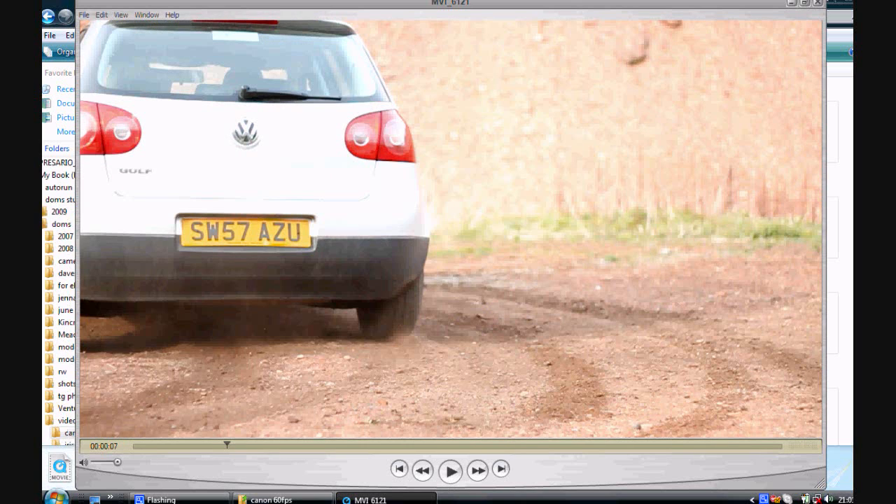
# Launch Windows Movie Maker.
pyautogui.click(58, 498)
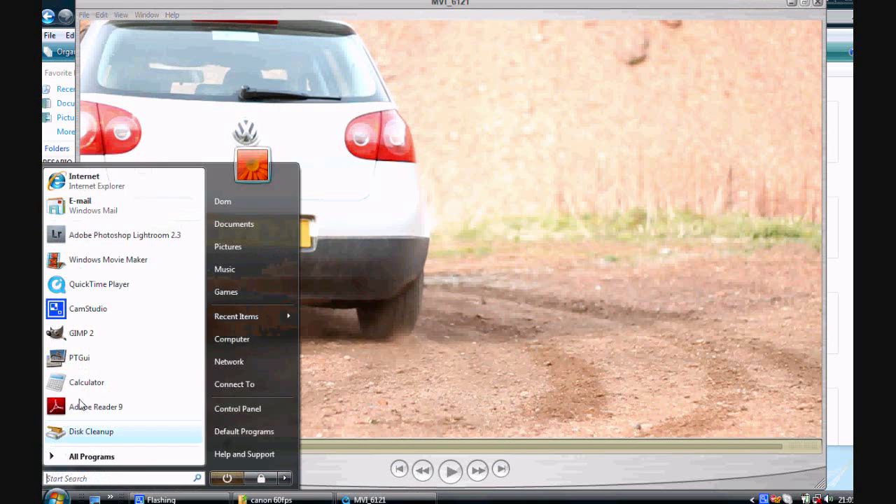
pyautogui.click(112, 264)
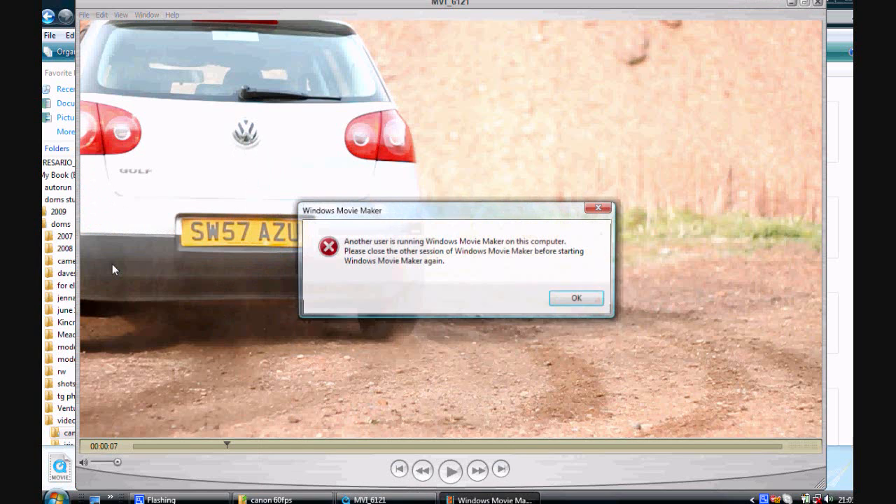
pyautogui.click(578, 298)
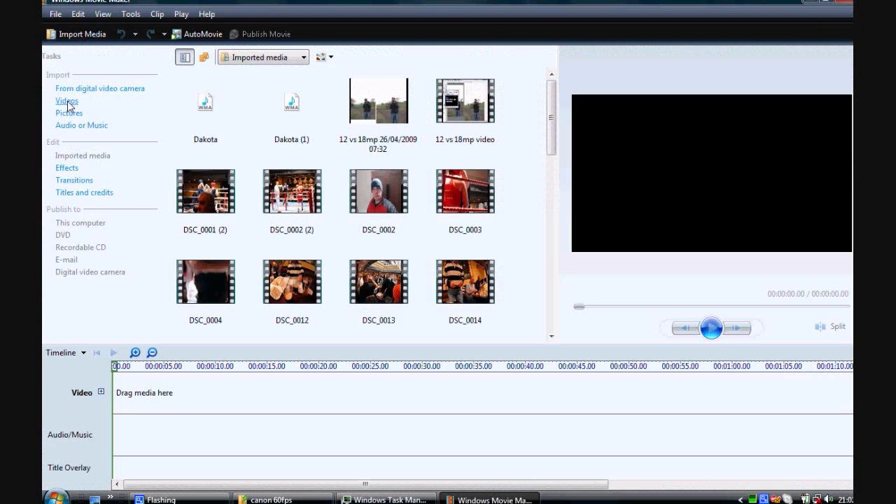
# Try to import the MVI_6115 movie into Windows Movie Maker, with the file filter set to All Files.
pyautogui.click(68, 101)
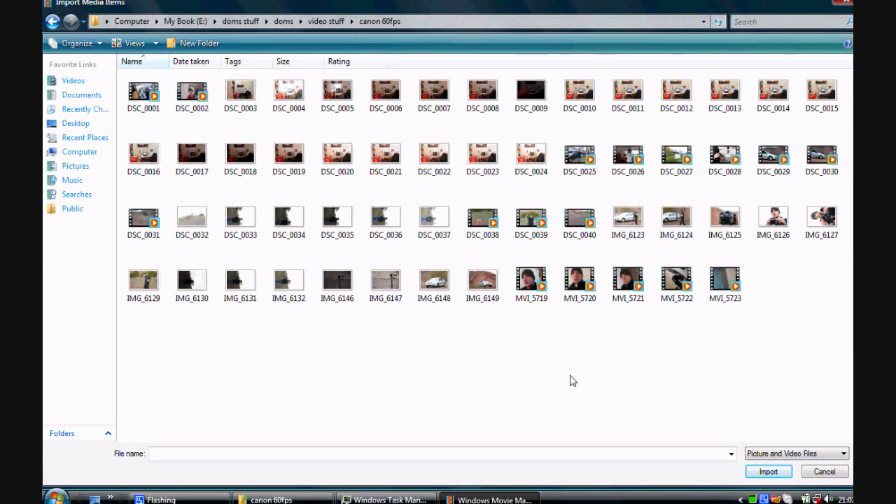
pyautogui.click(844, 455)
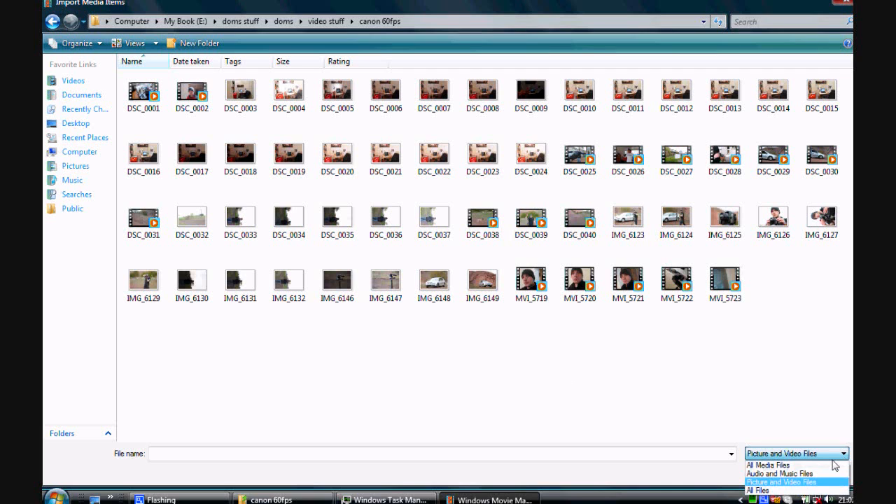
pyautogui.click(771, 491)
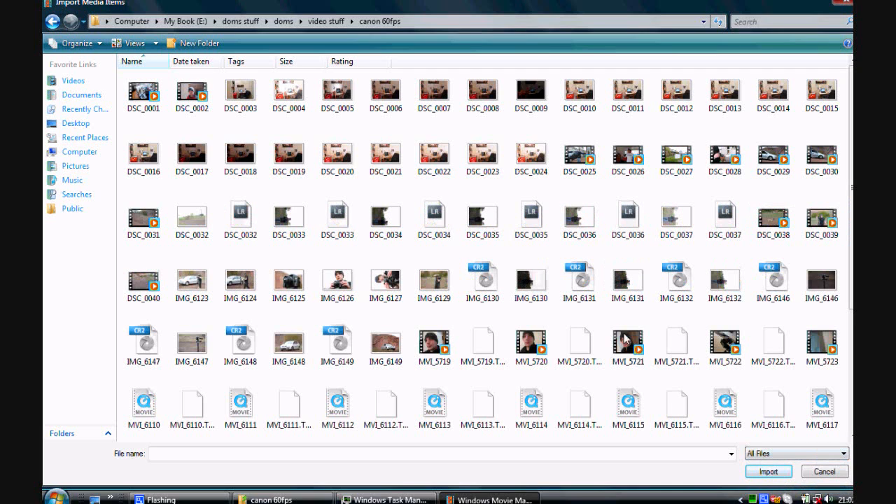
pyautogui.click(630, 410)
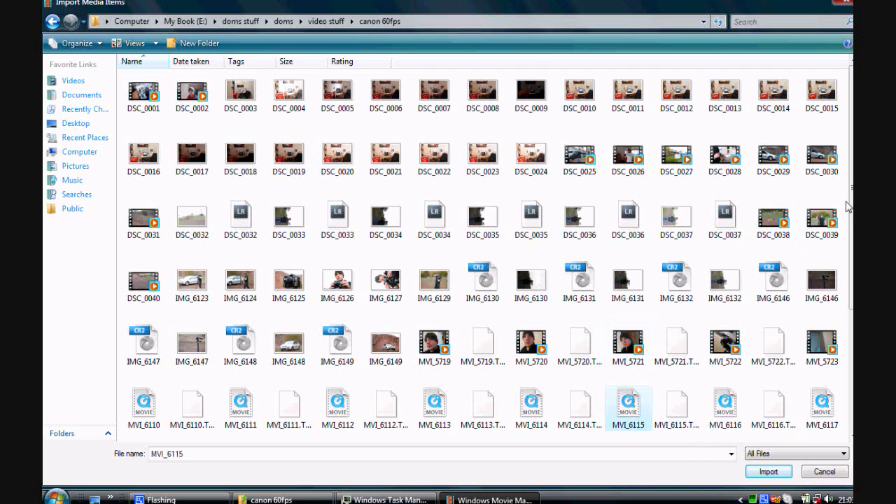
pyautogui.moveTo(850, 207); pyautogui.dragTo(852, 224)
pyautogui.scroll(-2, 639, 299)
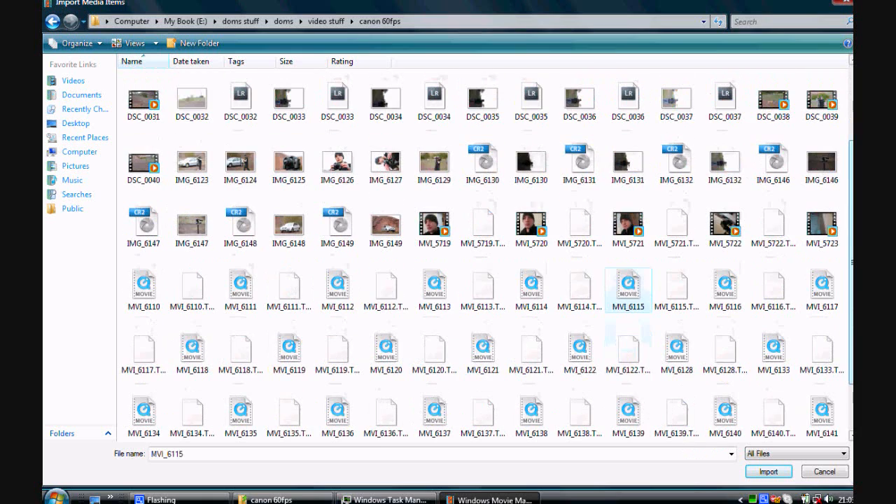
pyautogui.doubleClick(640, 297)
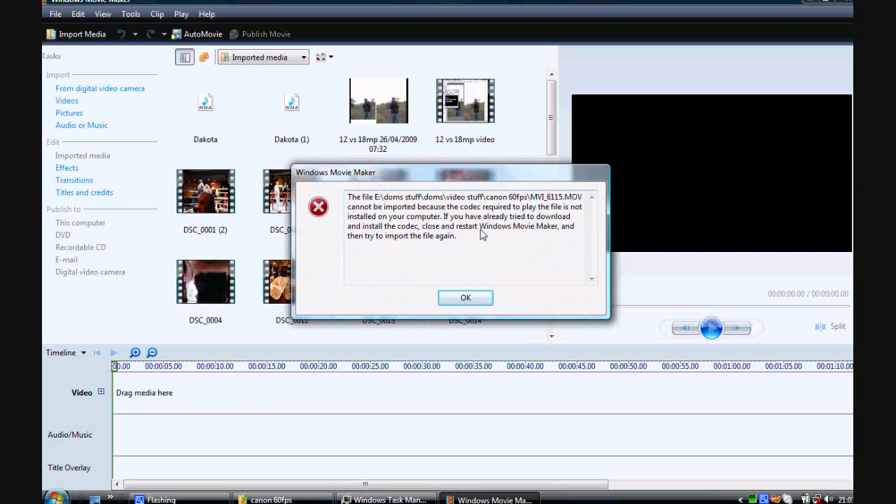
pyautogui.click(466, 298)
pyautogui.click(465, 299)
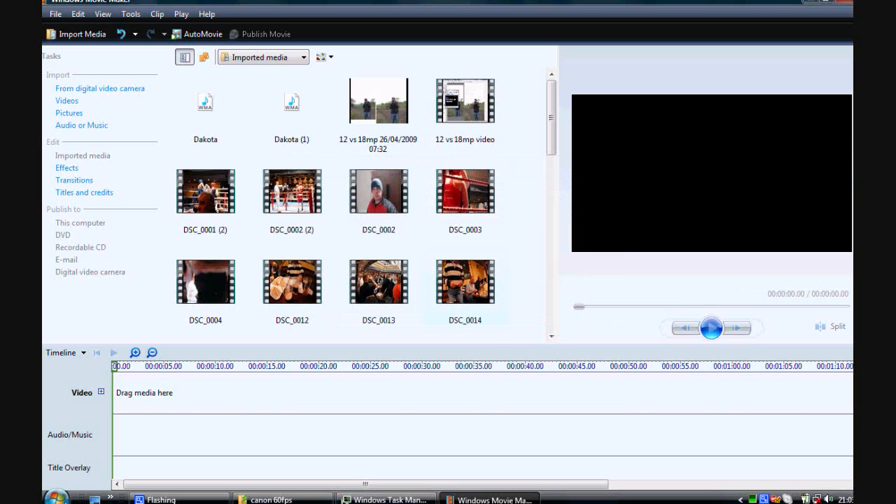
# Search the computer for "mpeg" and run MPEG Streamclip.
pyautogui.click(62, 499)
pyautogui.click(84, 481)
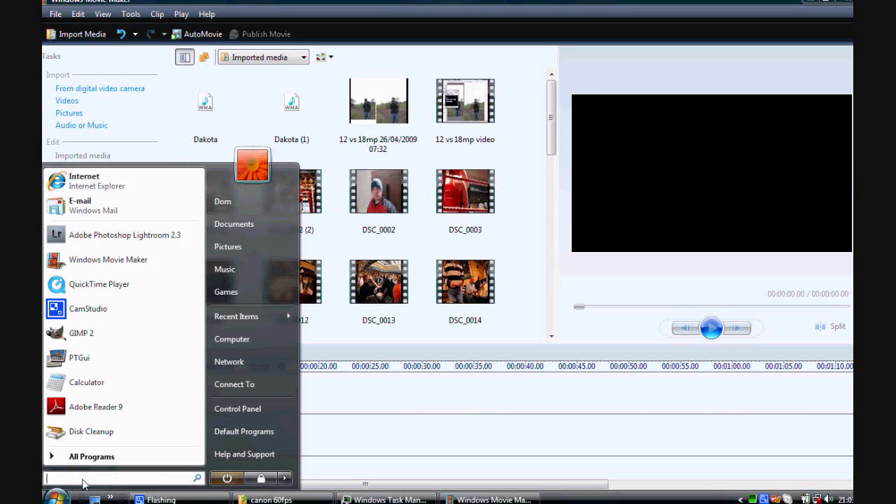
pyautogui.write('mpegs')
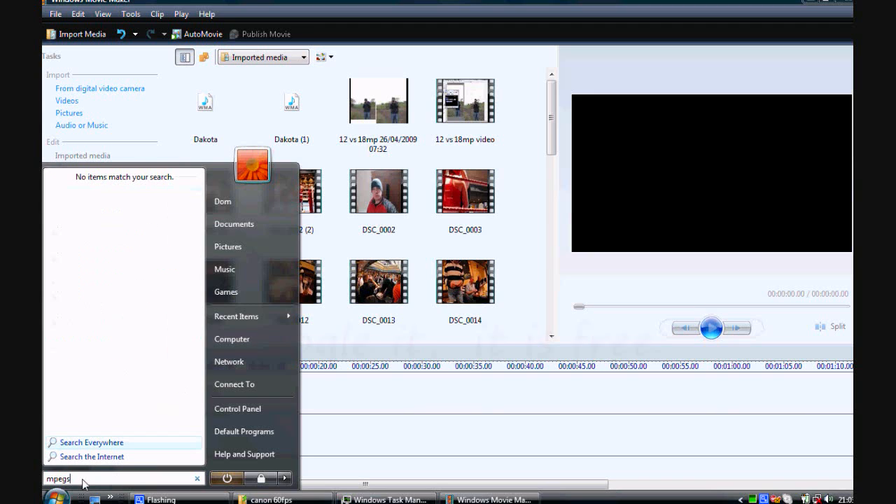
pyautogui.press('BackSpace')
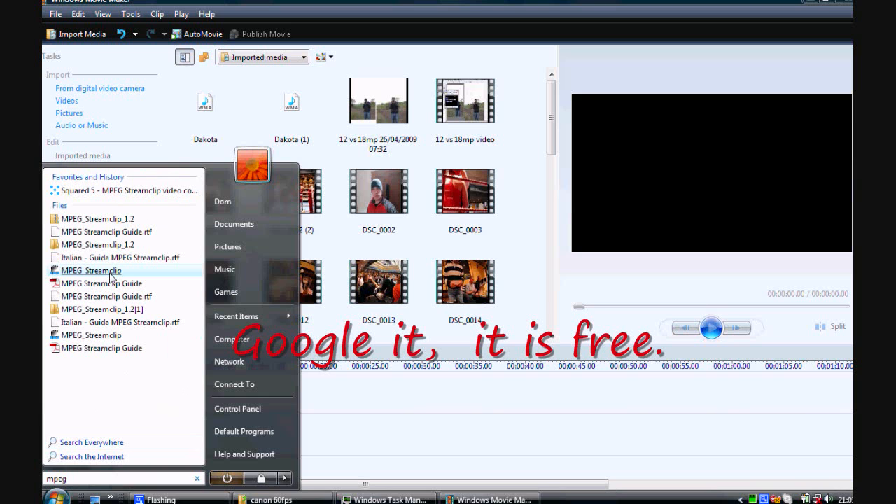
pyautogui.click(110, 273)
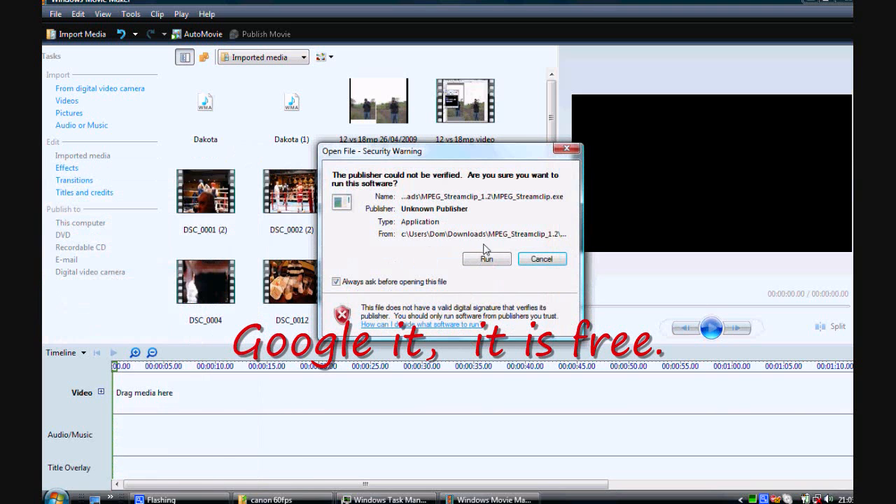
pyautogui.click(489, 258)
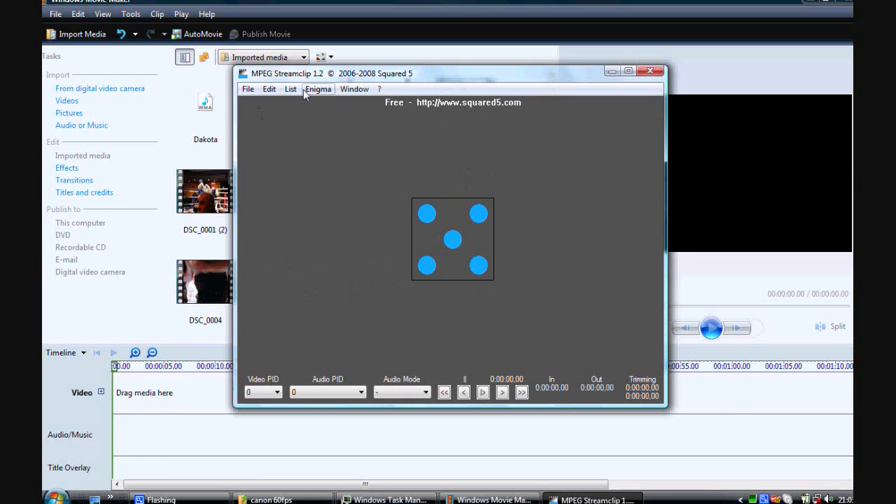
# Add all the QuickTime movies from MVI_6110 through MVI_6145 in the canon 60fps folder to the batch list.
pyautogui.click(289, 89)
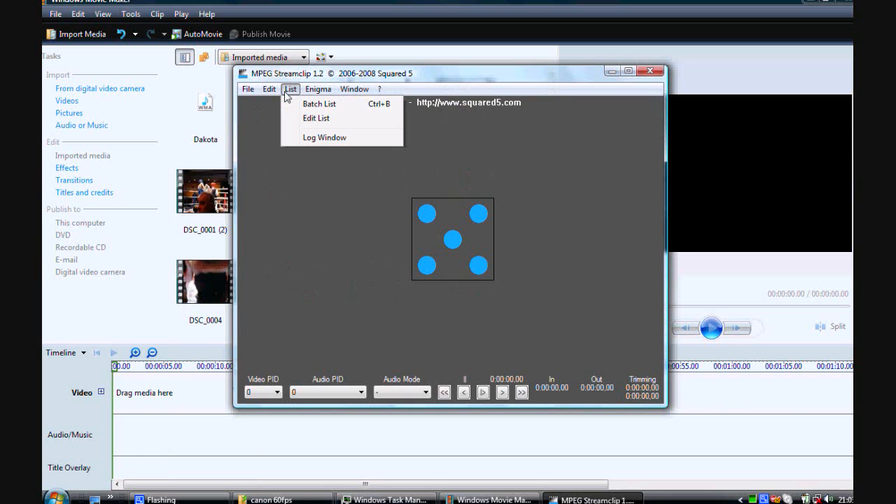
pyautogui.click(319, 104)
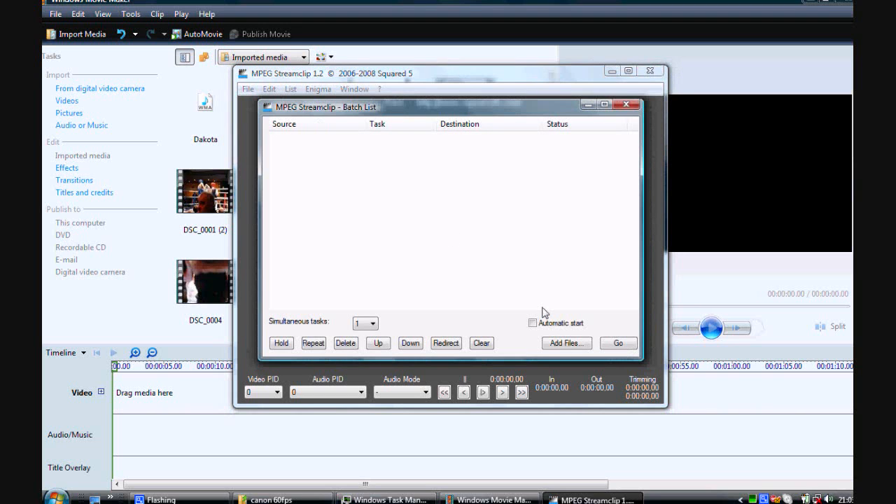
pyautogui.click(569, 343)
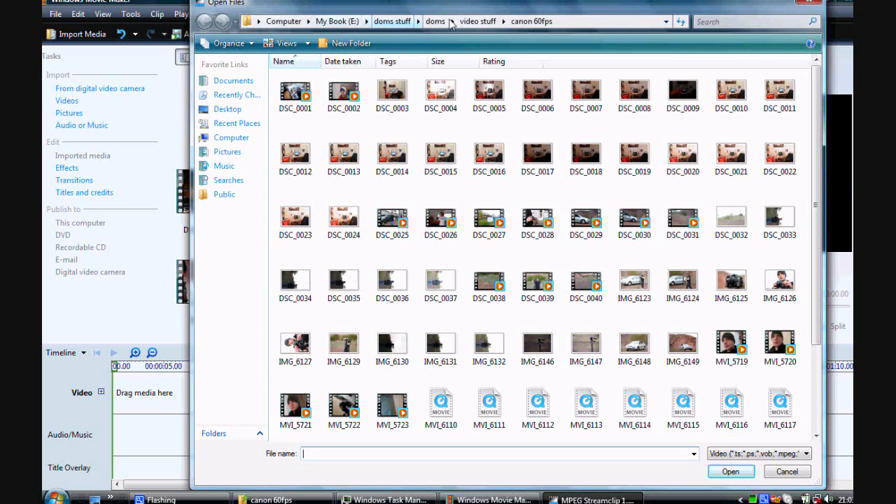
pyautogui.moveTo(752, 2); pyautogui.dragTo(661, 0)
pyautogui.moveTo(727, 156); pyautogui.dragTo(739, 298)
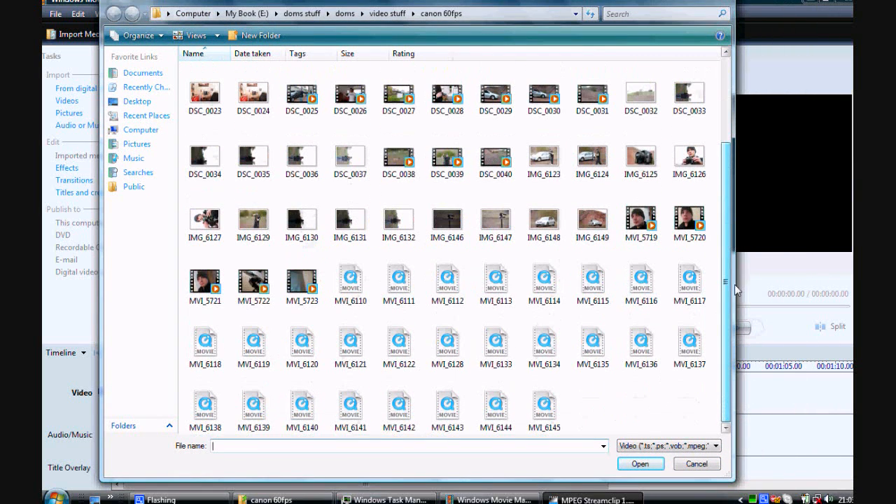
pyautogui.click(354, 285)
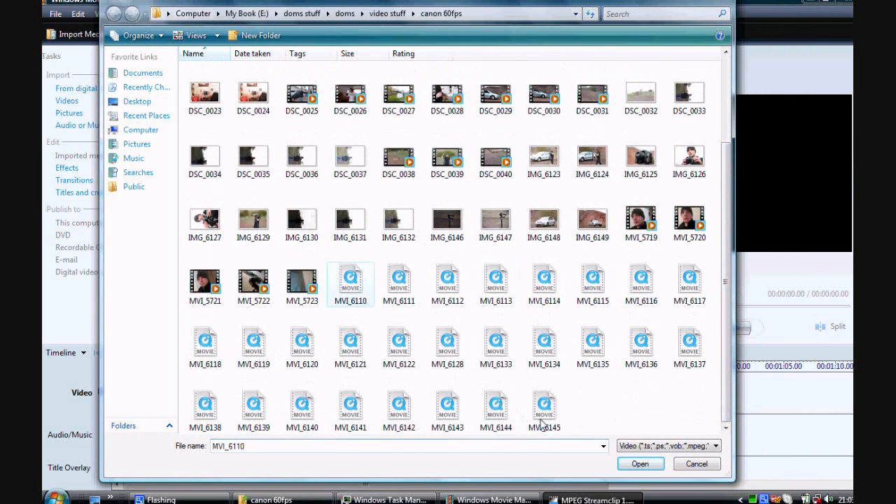
pyautogui.click(539, 420)
pyautogui.click(341, 289)
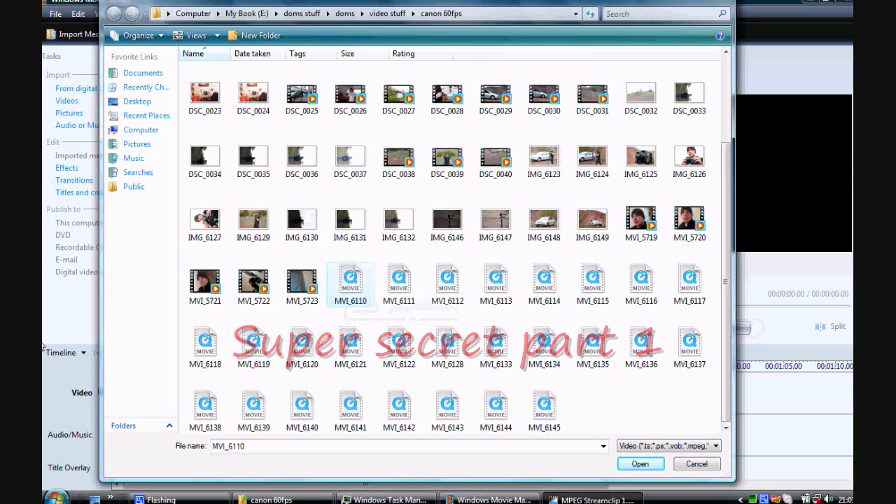
pyautogui.keyDown('shift'); pyautogui.click(542, 408); pyautogui.keyUp('shift')
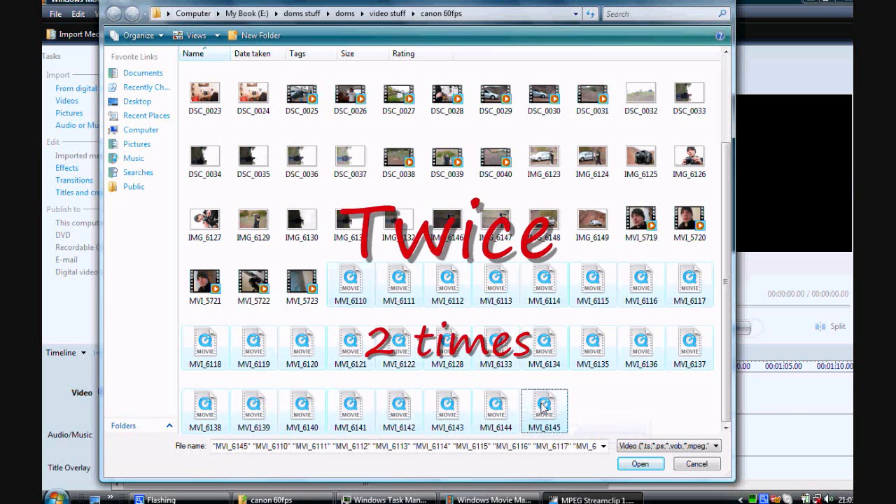
pyautogui.click(639, 464)
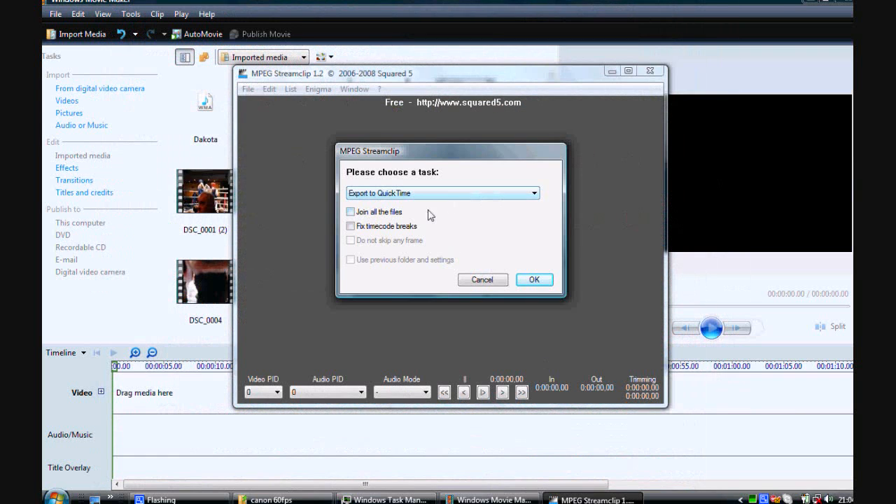
# Choose Export to AVI as the batch task, without joining the files.
pyautogui.click(535, 194)
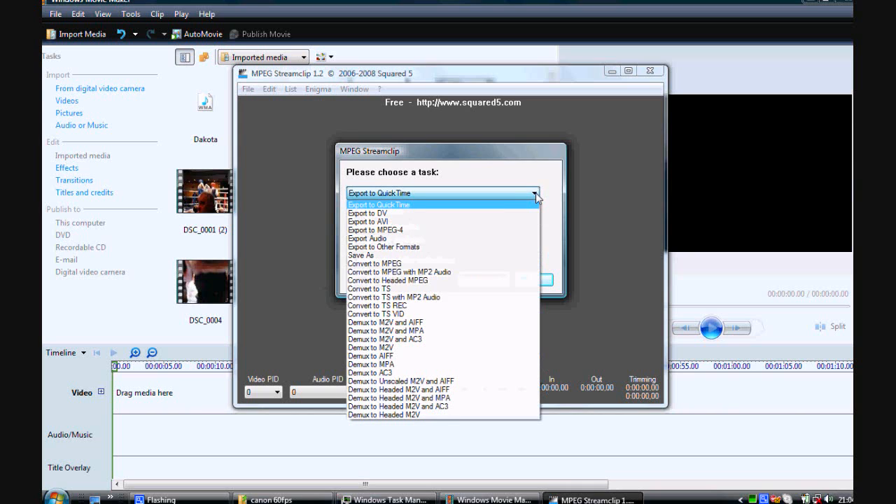
pyautogui.click(387, 223)
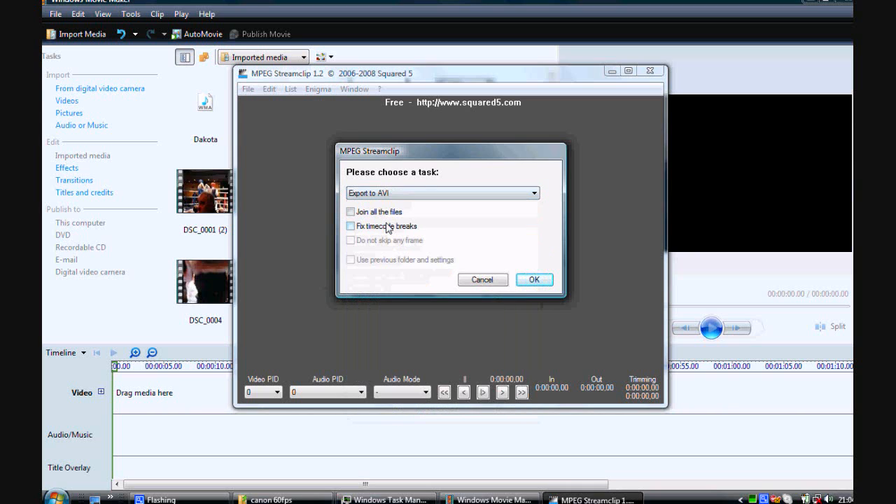
pyautogui.click(533, 280)
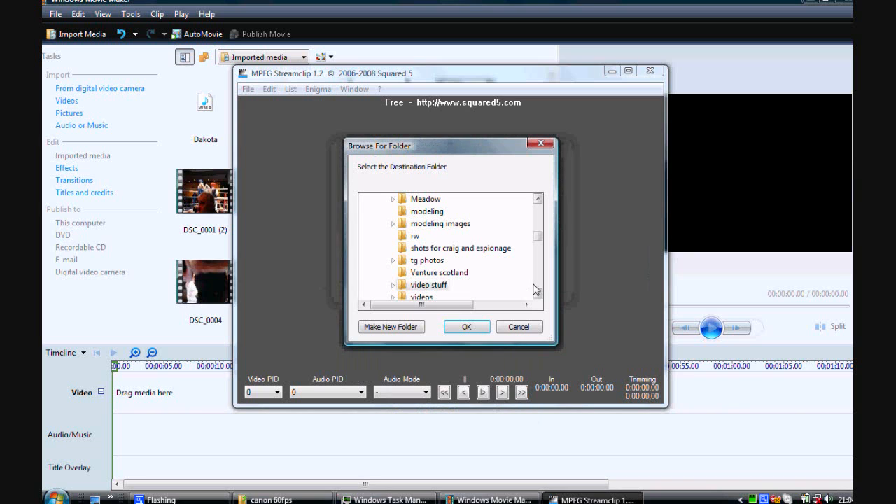
# Create a folder named "60fps conv" inside New Folder and use it as the export destination.
pyautogui.moveTo(537, 237); pyautogui.dragTo(543, 290)
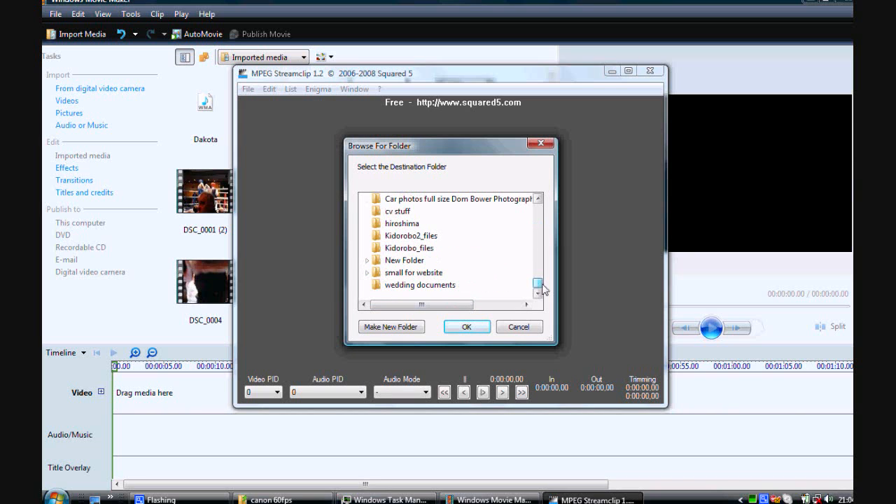
pyautogui.doubleClick(403, 260)
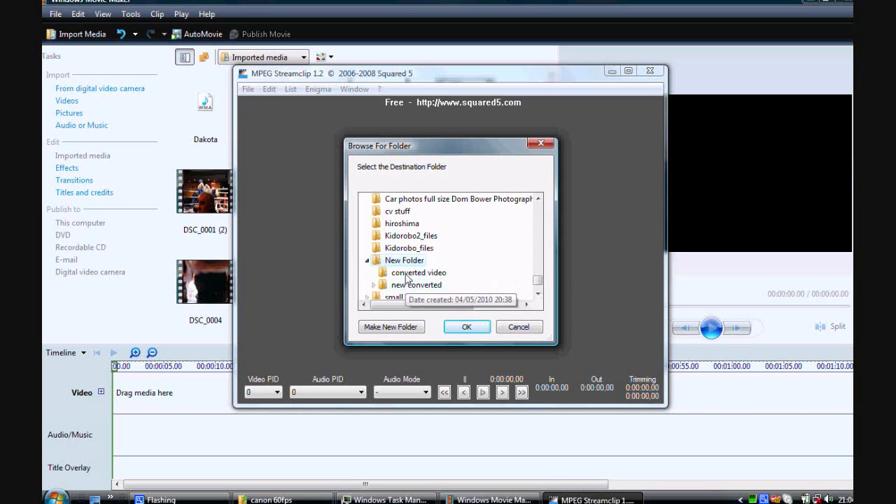
pyautogui.click(409, 327)
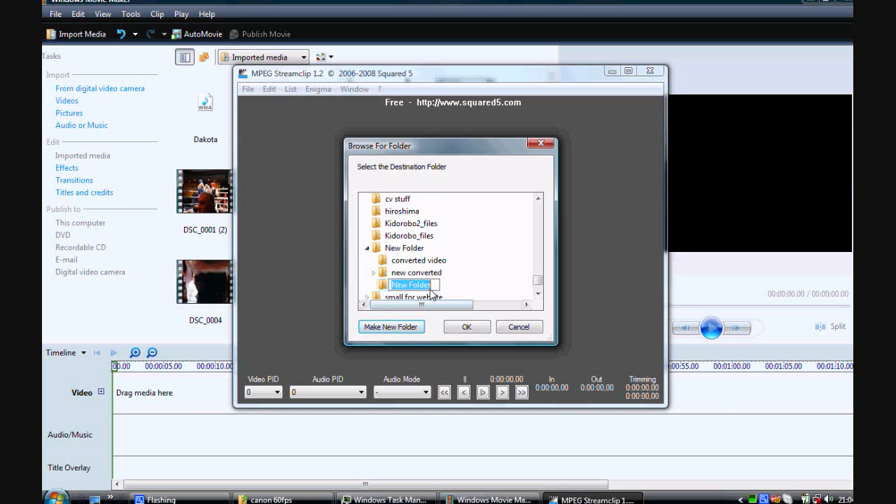
pyautogui.write('60fps c')
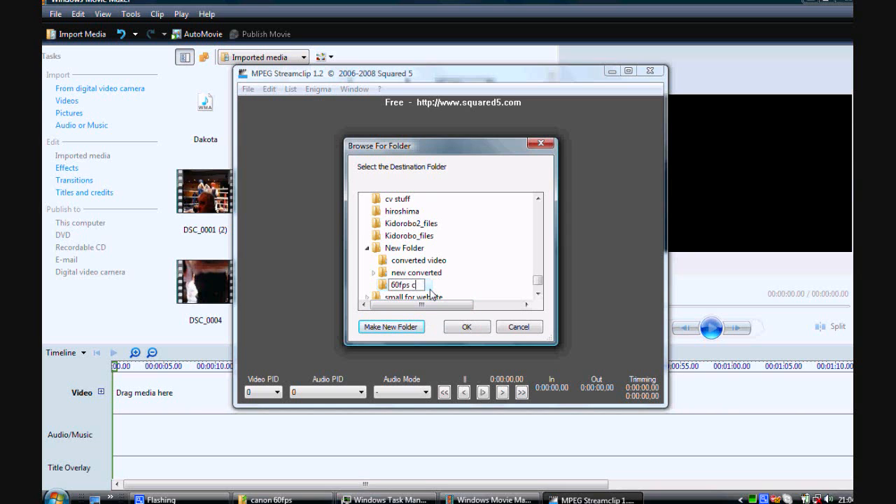
pyautogui.write('onv')
pyautogui.click(468, 326)
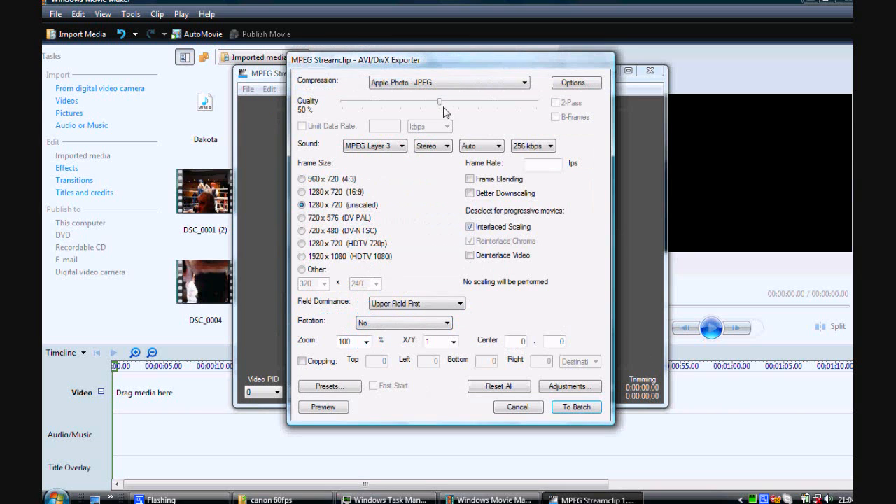
# Set the AVI export to 100% quality and 60 fps with Frame Blending, and send the clips to the batch and start it.
pyautogui.moveTo(437, 106); pyautogui.dragTo(550, 108)
pyautogui.click(521, 161)
pyautogui.click(577, 411)
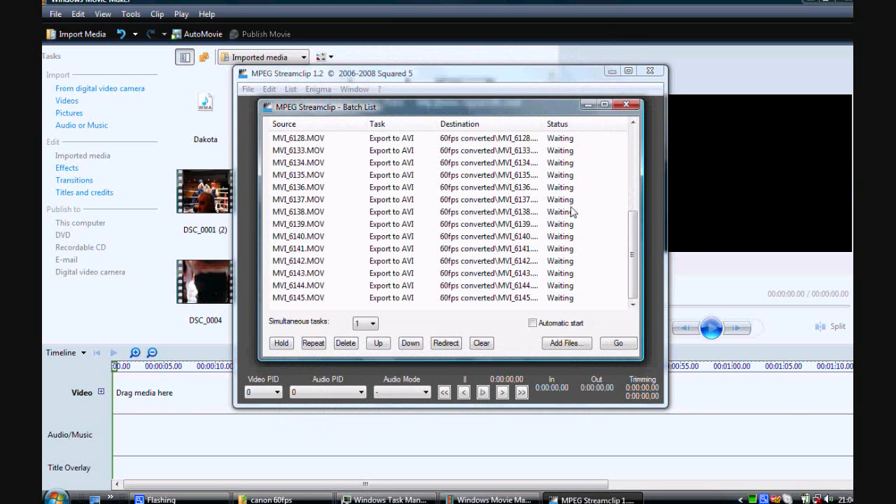
pyautogui.moveTo(635, 240); pyautogui.dragTo(633, 160)
pyautogui.click(626, 343)
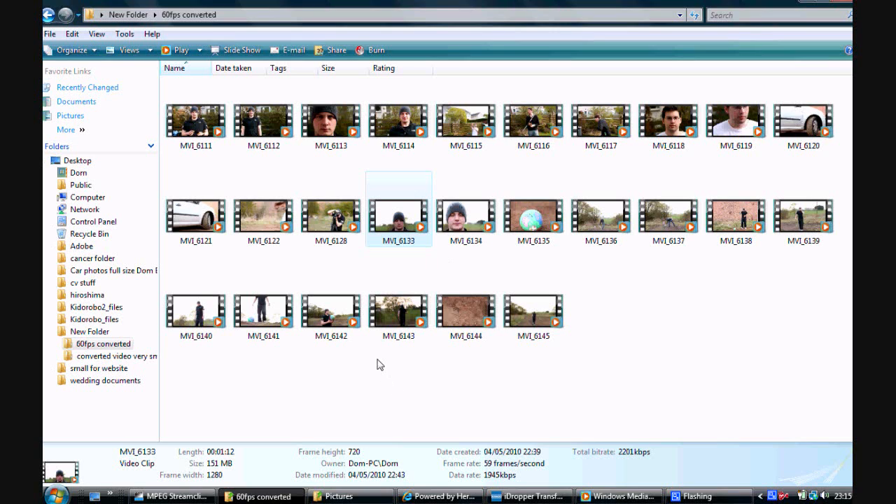
# Play the converted MVI_6133 clip from the 60fps converted folder to check its playback, and close the player.
pyautogui.doubleClick(403, 219)
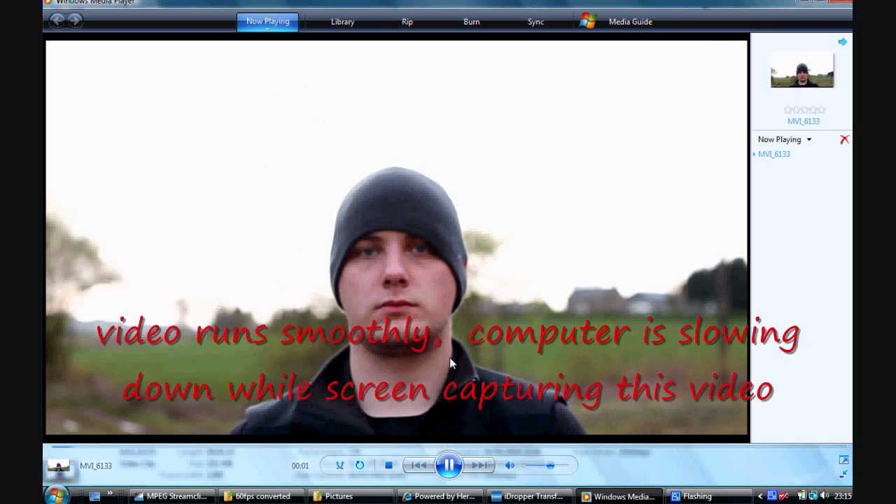
pyautogui.click(450, 468)
pyautogui.click(840, 6)
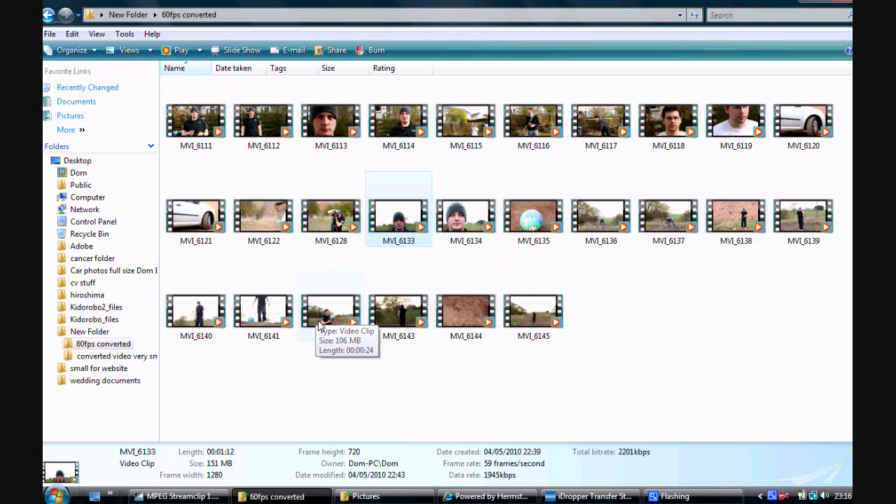
# Open Windows Movie Maker, import the converted MVI_6114 clip and place it at the start of the timeline's video track.
pyautogui.click(58, 493)
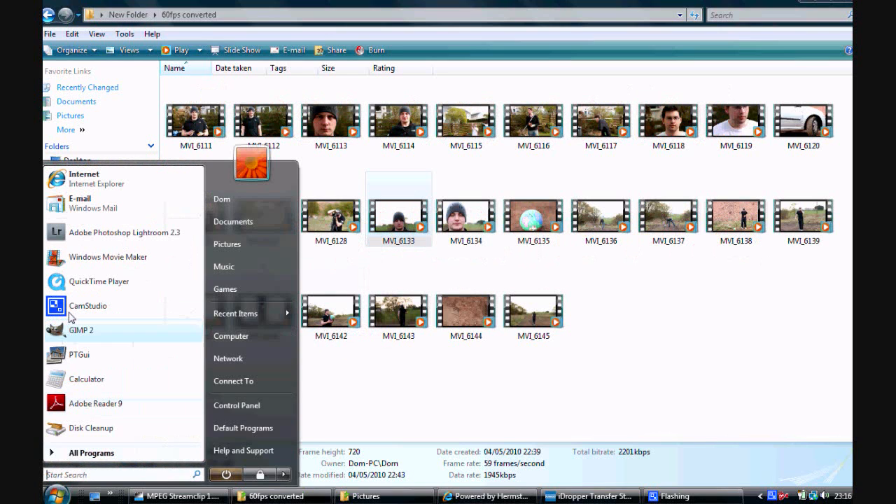
pyautogui.click(103, 259)
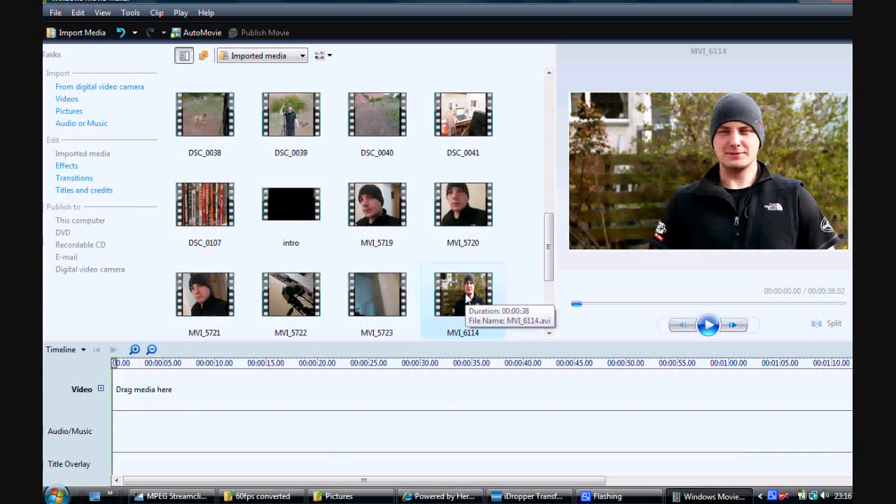
pyautogui.moveTo(467, 299); pyautogui.dragTo(308, 396)
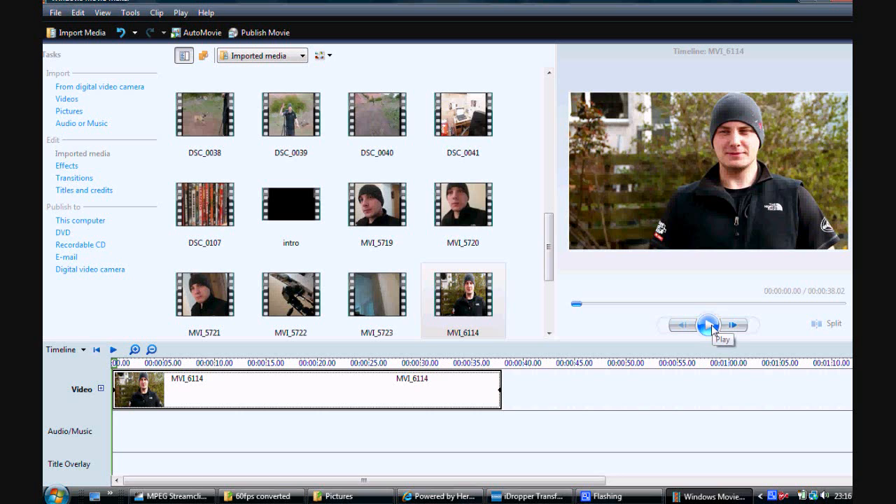
# Preview the MVI_6114 clip on the timeline to check how smoothly it plays.
pyautogui.click(709, 325)
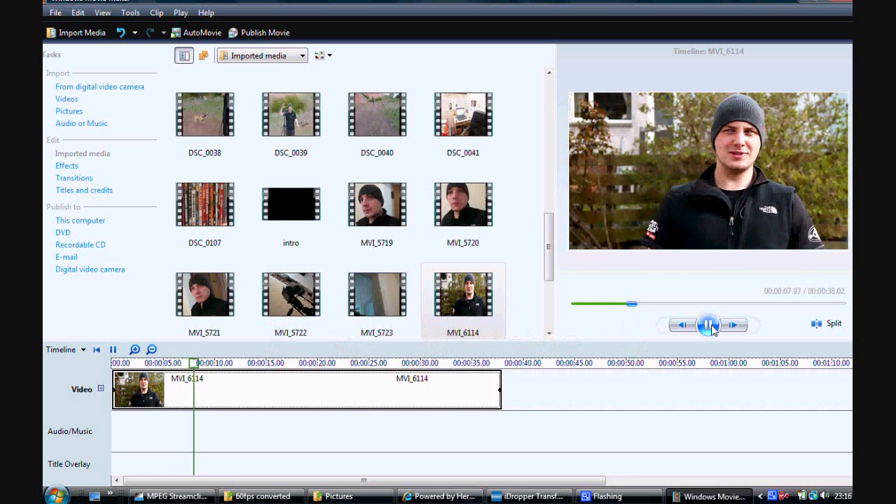
pyautogui.click(709, 325)
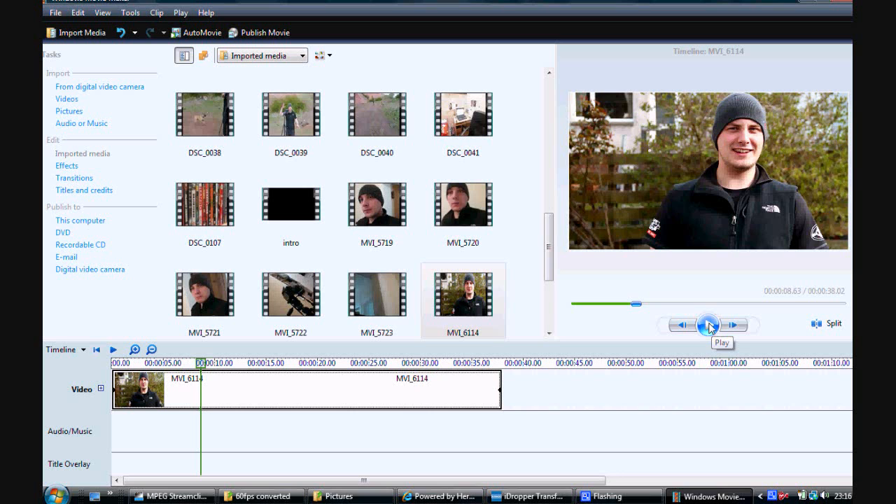
pyautogui.click(709, 325)
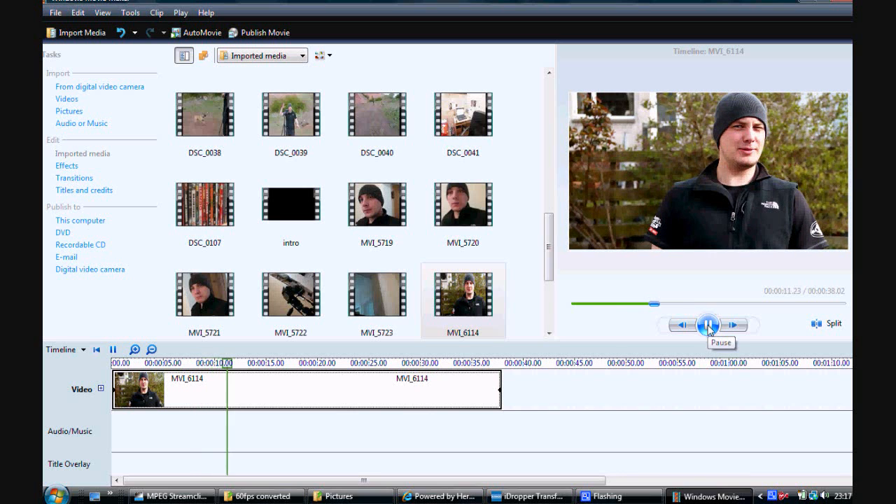
pyautogui.click(710, 325)
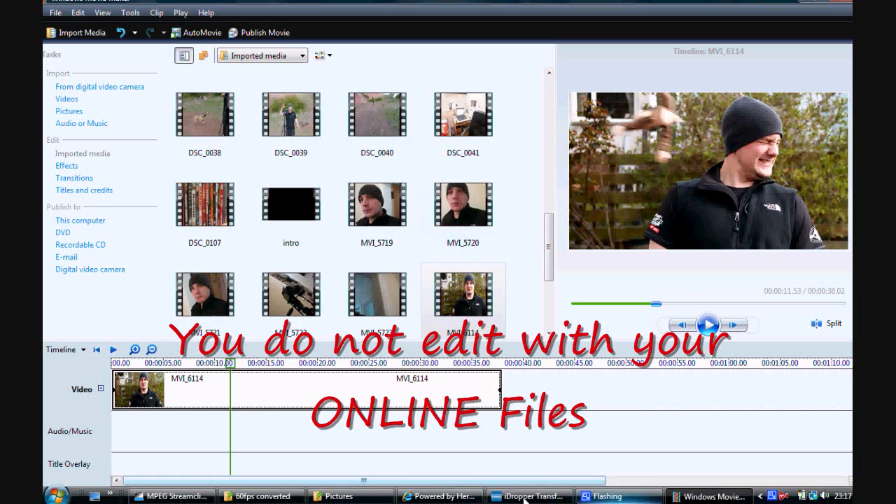
# Switch to MPEG Streamclip and remove all tasks from its batch list.
pyautogui.click(707, 497)
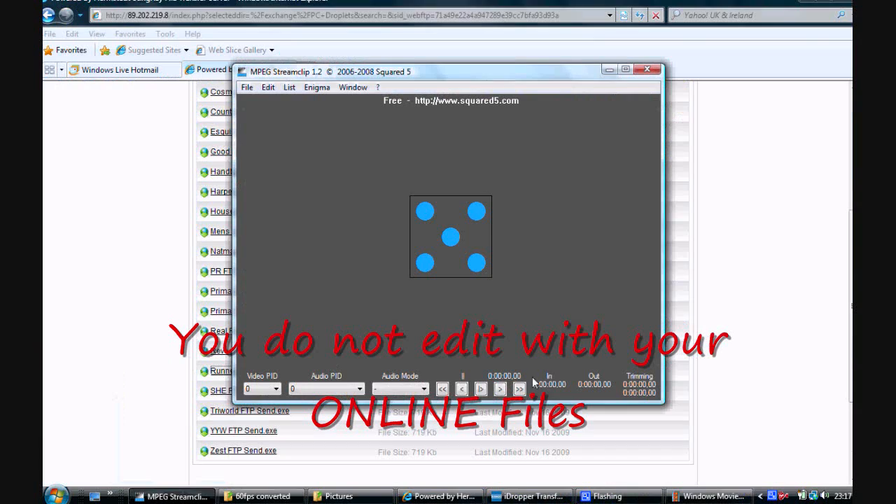
pyautogui.click(290, 87)
pyautogui.click(303, 103)
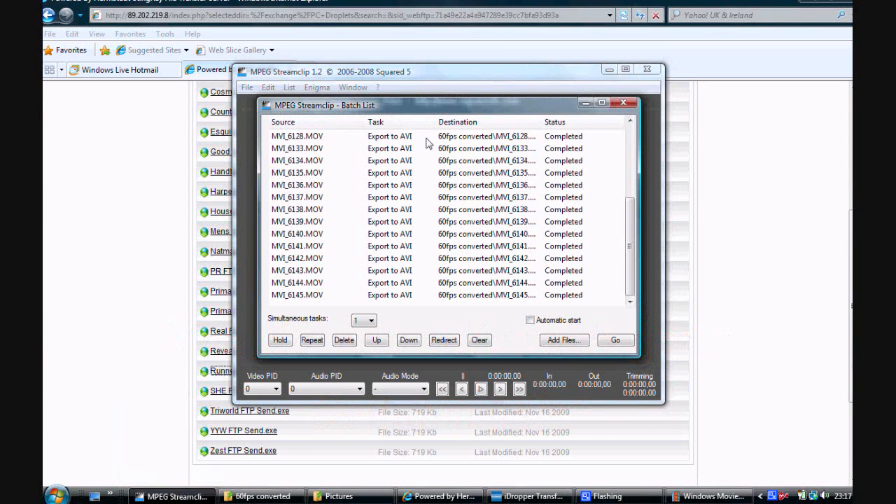
pyautogui.click(479, 340)
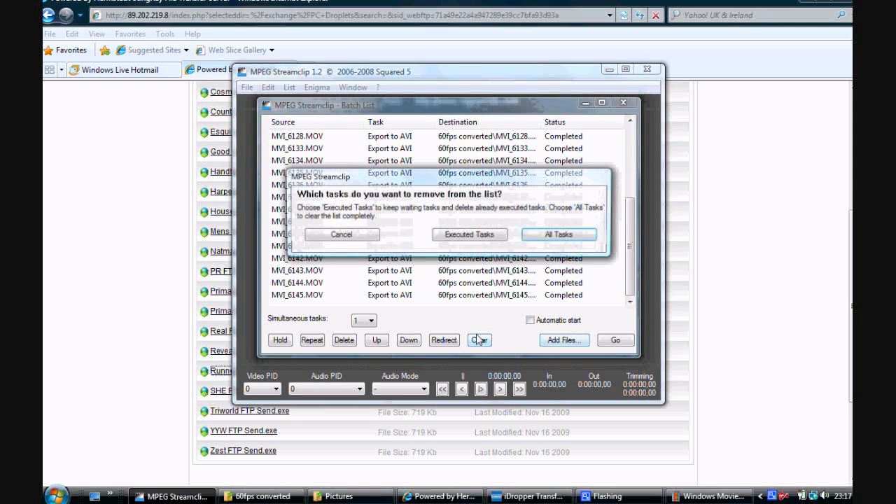
pyautogui.click(547, 235)
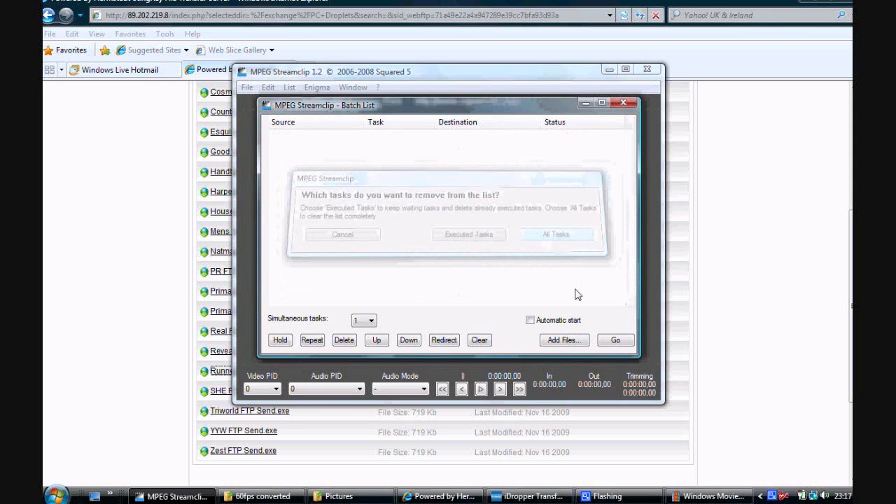
# Add a movie from the canon 60fps folder to the empty batch list.
pyautogui.click(566, 340)
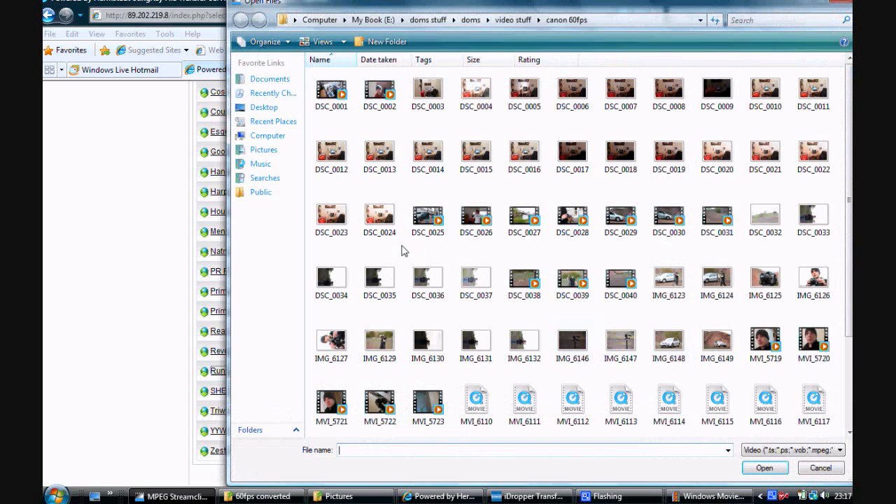
pyautogui.moveTo(850, 181); pyautogui.dragTo(848, 280)
pyautogui.doubleClick(573, 346)
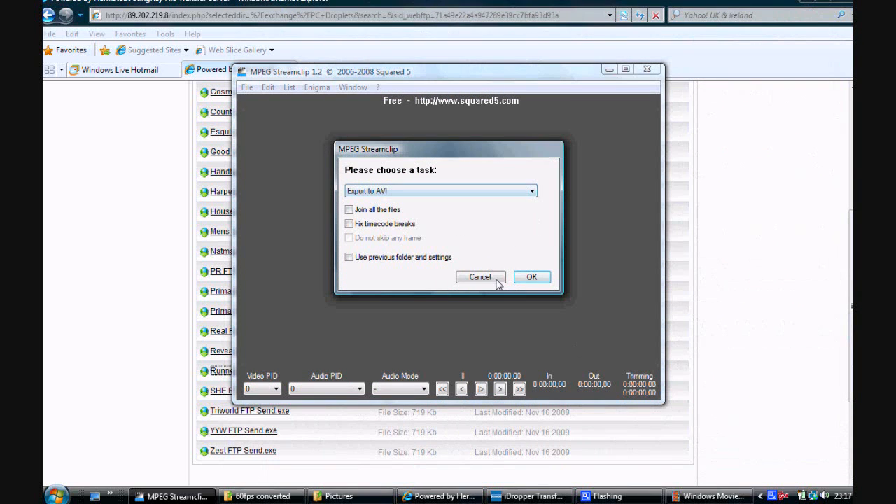
# Choose Export to AVI as the task and use the "converted video very small" folder as the destination.
pyautogui.click(531, 278)
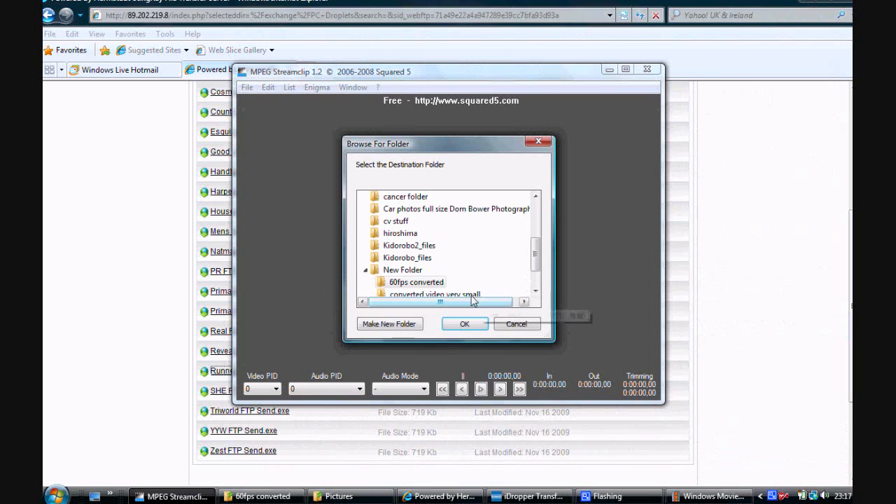
pyautogui.moveTo(536, 261); pyautogui.dragTo(536, 269)
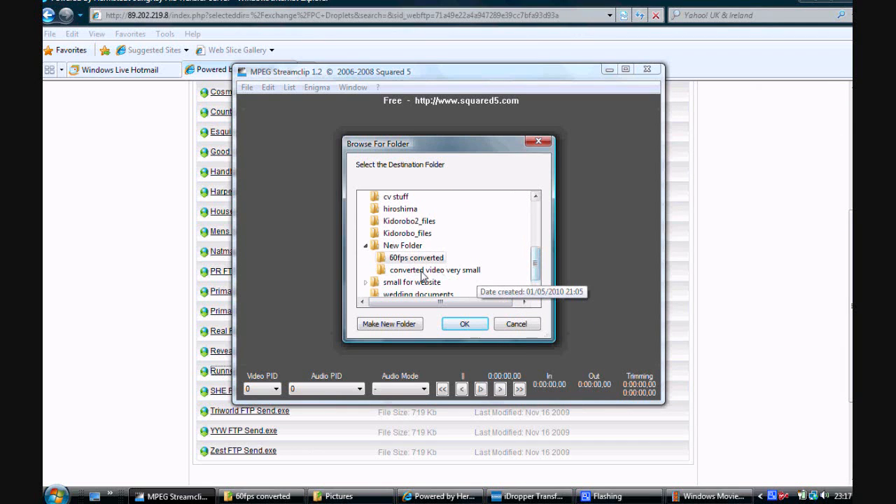
pyautogui.click(464, 324)
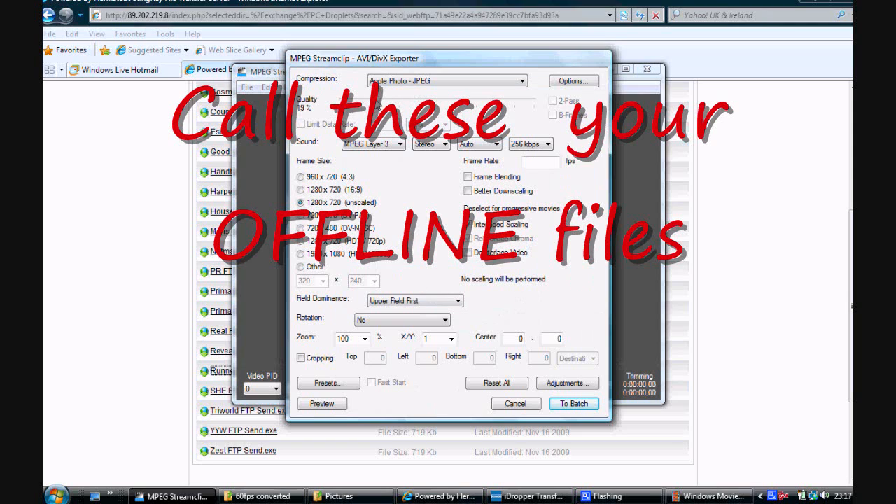
# Set the AVI export to 19% quality with a custom 640 x 480 frame size and send it to the batch.
pyautogui.click(309, 267)
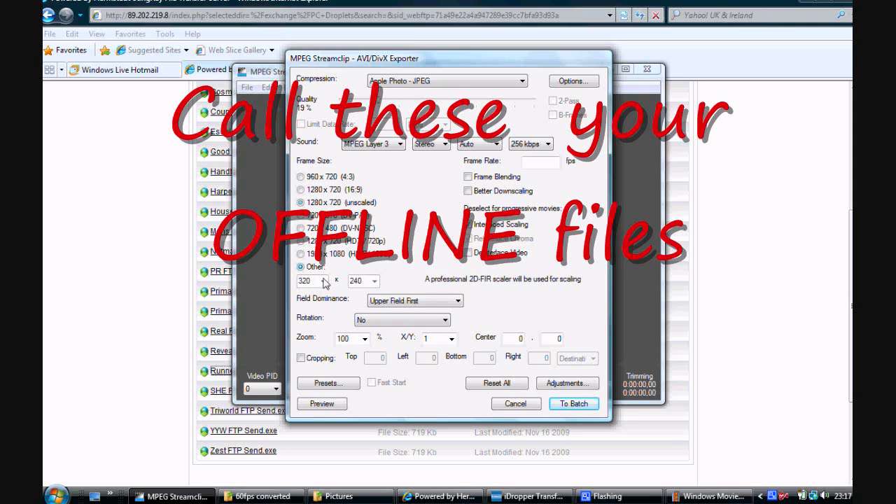
pyautogui.click(375, 281)
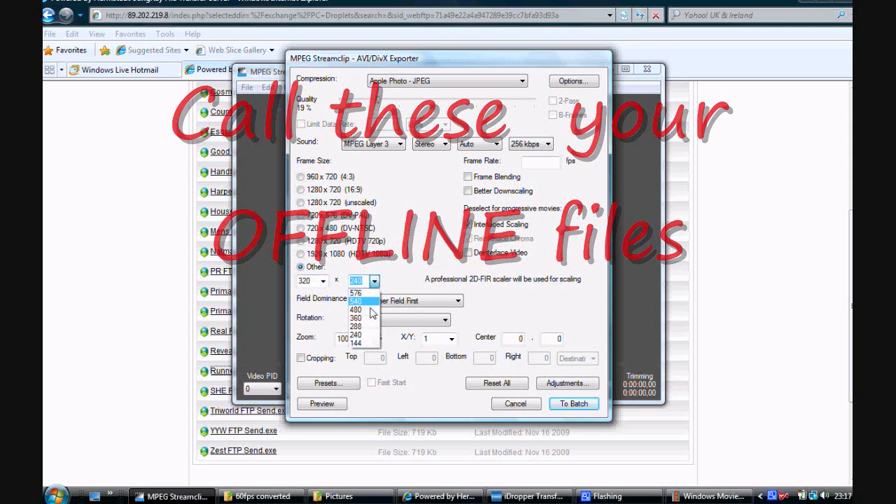
pyautogui.click(361, 296)
pyautogui.click(323, 281)
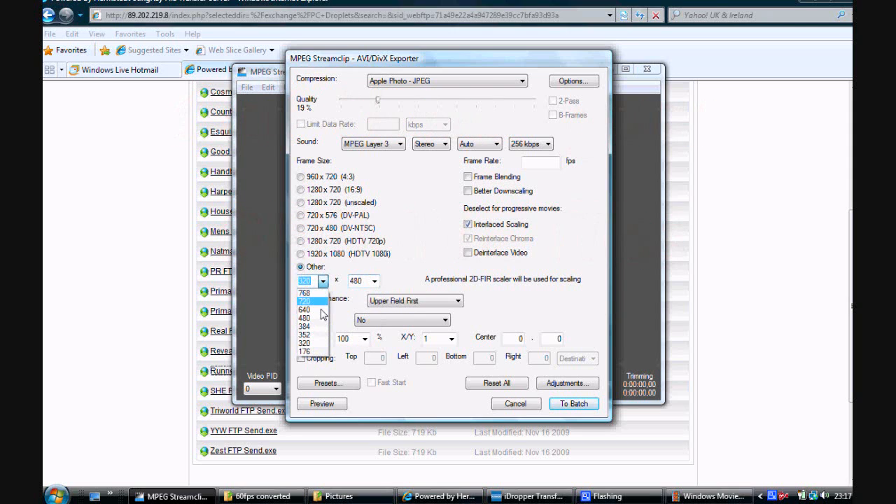
pyautogui.click(322, 315)
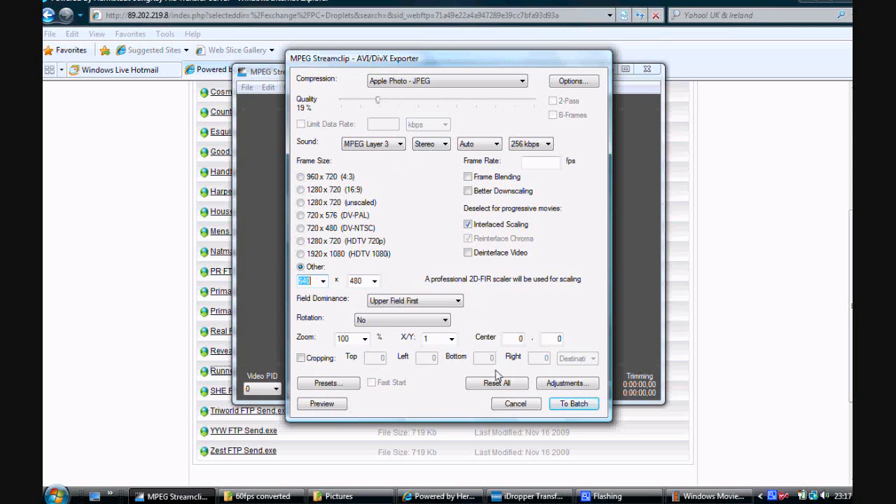
pyautogui.click(574, 405)
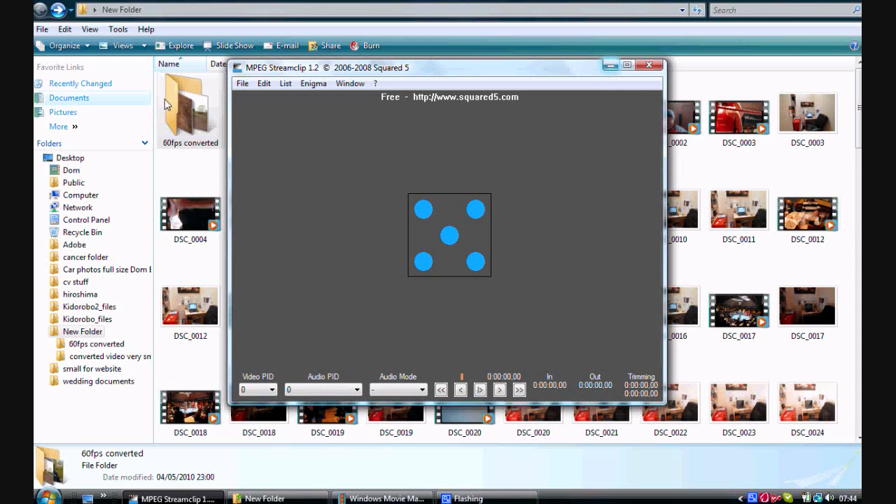
# Open the "converted video very small" folder and play its MVI_6111 clip to check the quality, closing the player when done.
pyautogui.click(610, 66)
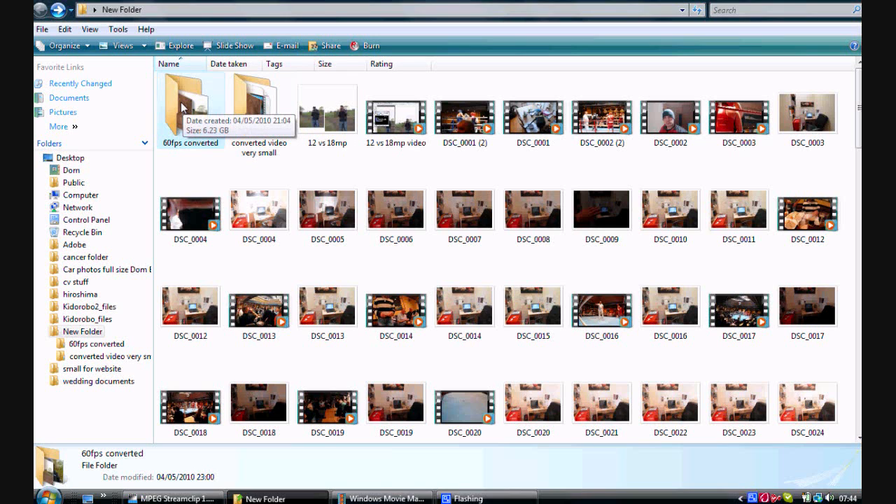
pyautogui.doubleClick(273, 117)
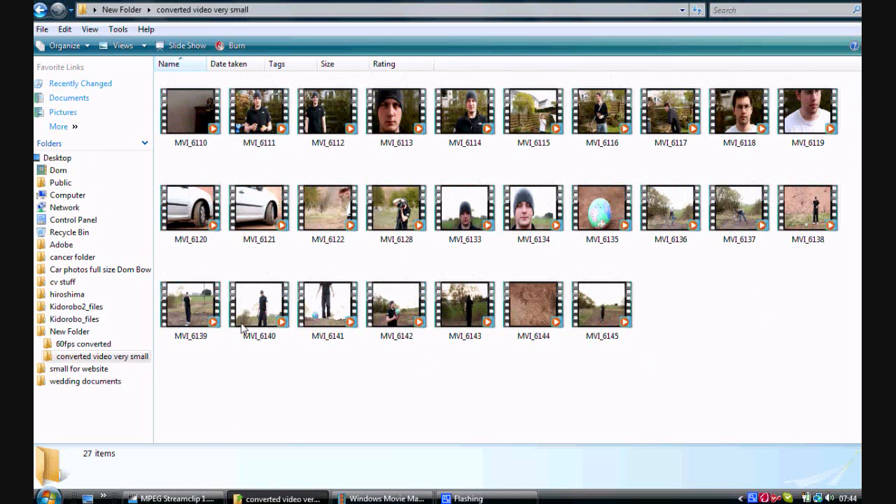
pyautogui.doubleClick(242, 116)
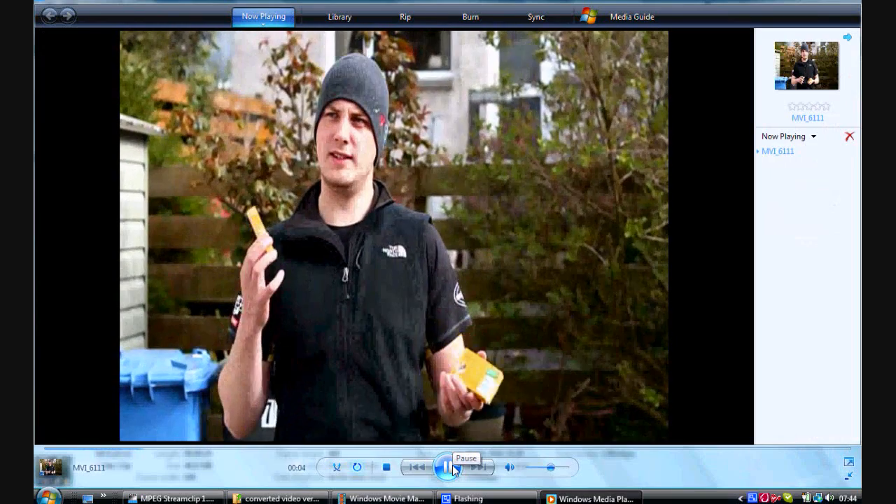
pyautogui.click(454, 470)
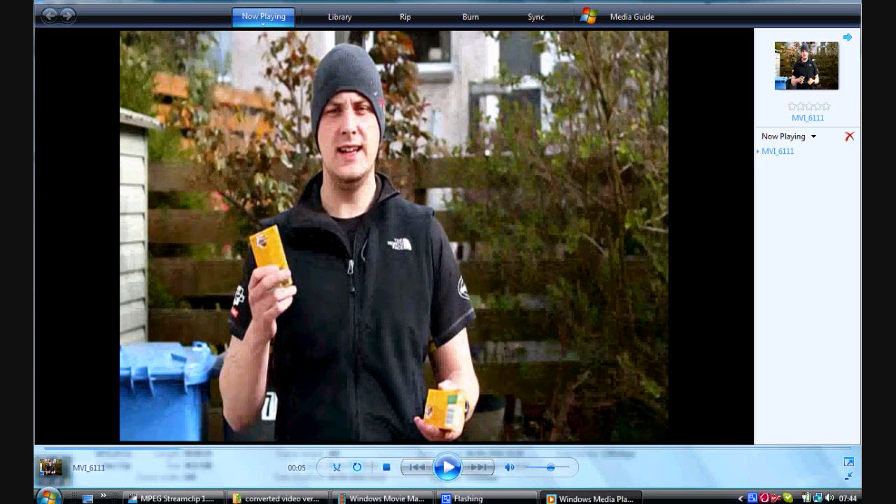
pyautogui.click(850, 1)
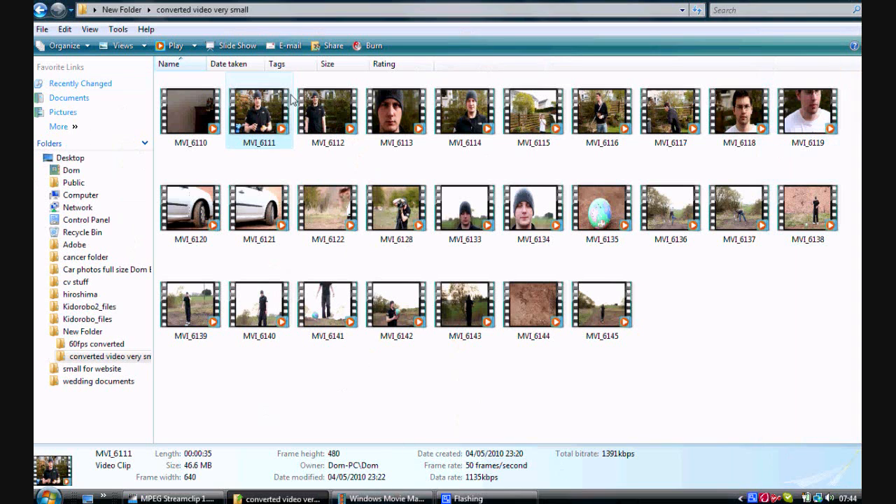
# Switch to Windows Movie Maker and preview more of the MVI_6114 clip on the timeline.
pyautogui.click(385, 498)
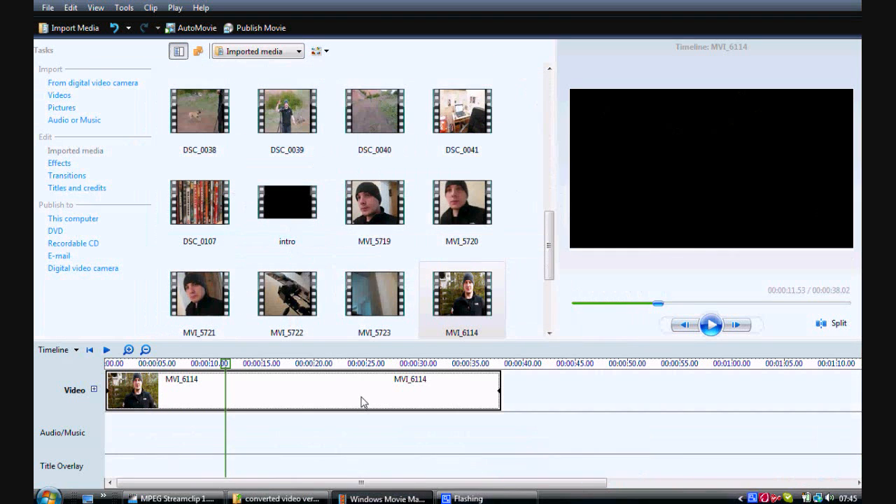
pyautogui.click(713, 330)
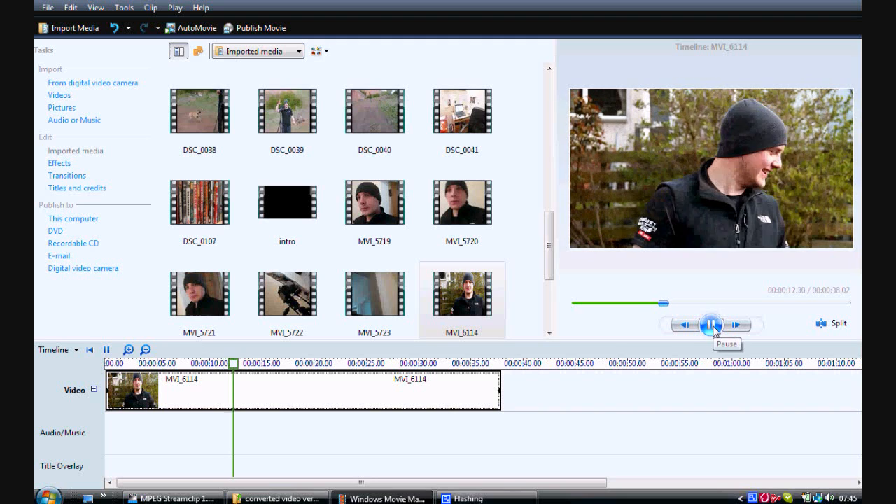
pyautogui.click(713, 330)
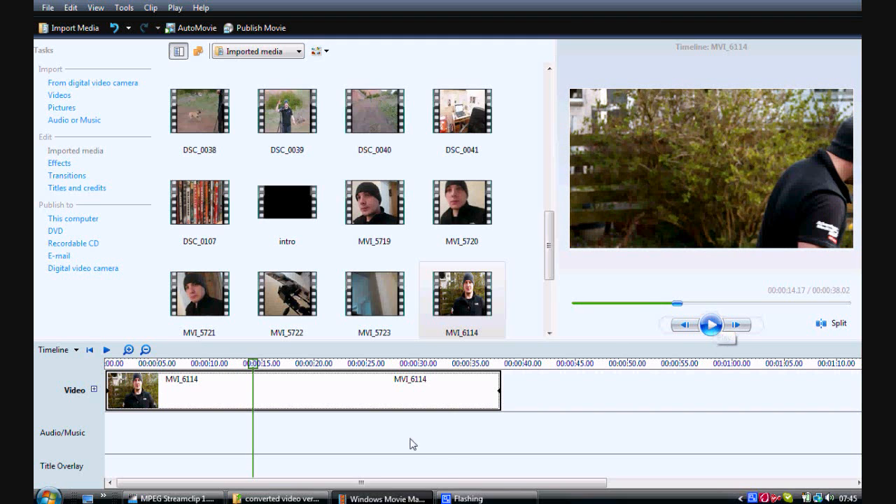
# Delete the MVI_6114 clip from the timeline's video track.
pyautogui.click(414, 395)
pyautogui.press('Delete')
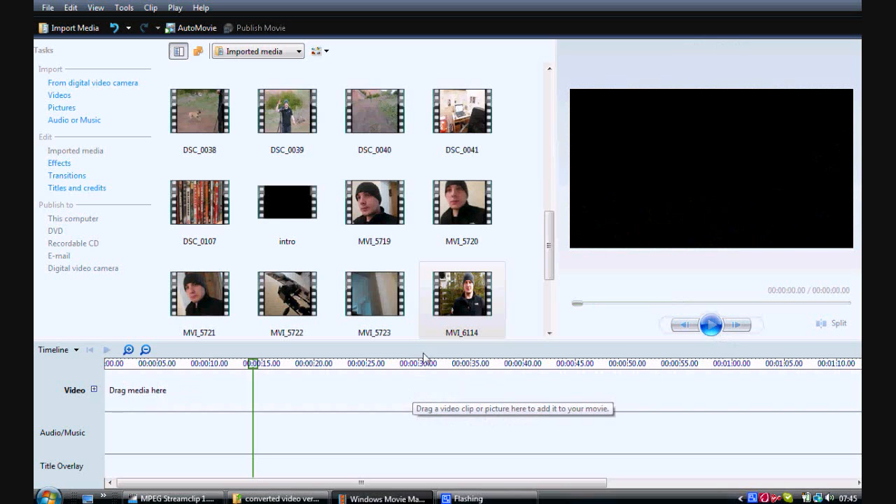
# Delete MVI_6114 and the remaining video clips from the imported media collection, keeping only the audio files.
pyautogui.click(482, 295)
pyautogui.press('Delete')
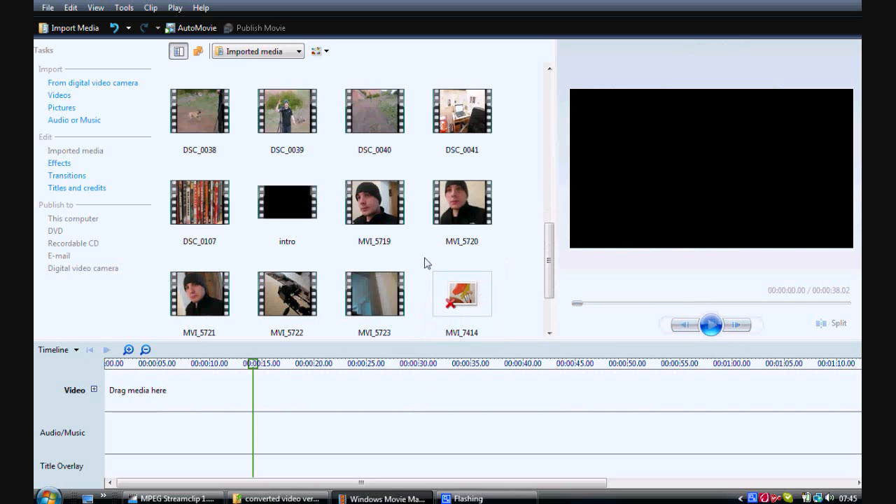
pyautogui.click(476, 283)
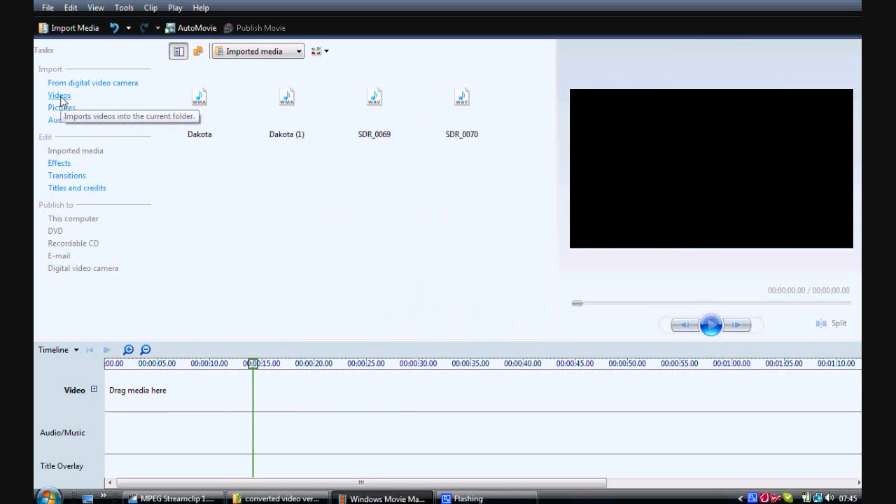
# Import MVI_6133 and MVI_6134 from the "converted video very small" folder and place both on the timeline's video track.
pyautogui.click(62, 98)
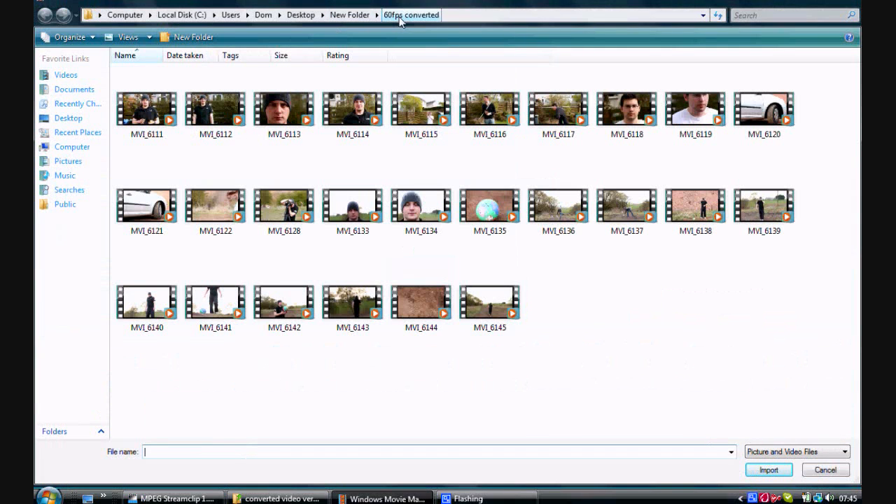
pyautogui.click(347, 15)
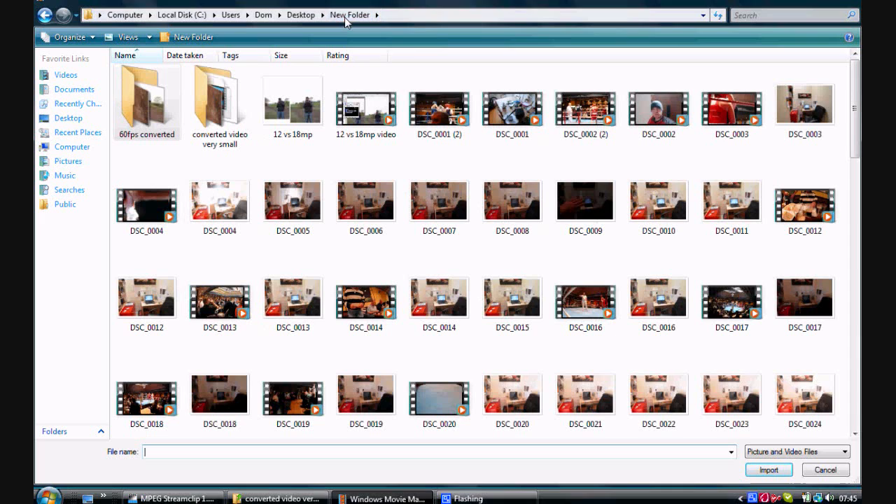
pyautogui.doubleClick(217, 103)
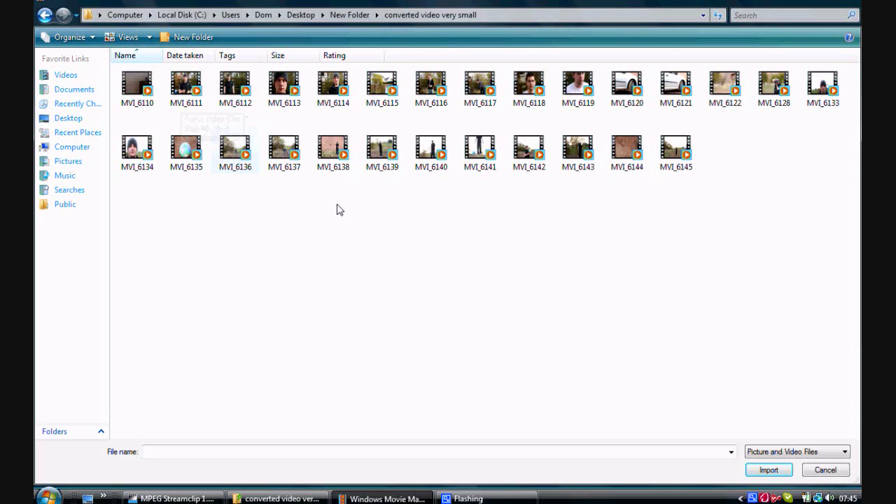
pyautogui.moveTo(374, 105); pyautogui.dragTo(246, 390)
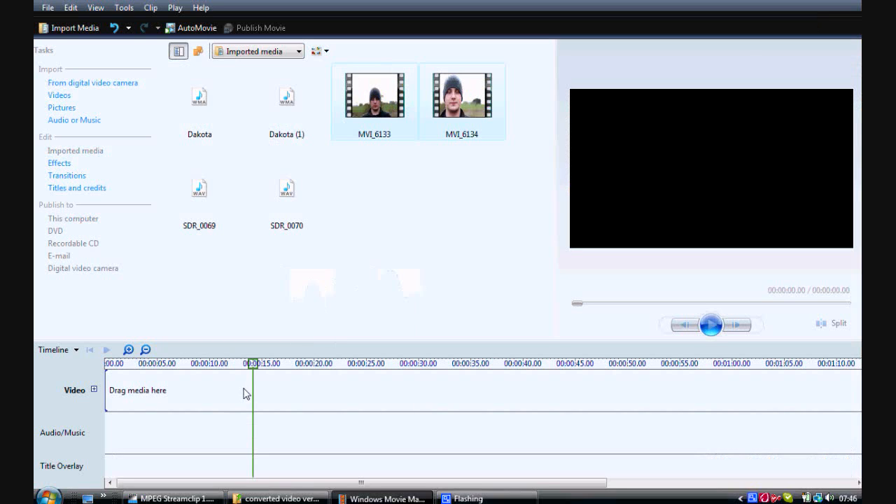
# Expand the video track to show its transition and audio rows, and preview the opening seconds of MVI_6133.
pyautogui.click(146, 349)
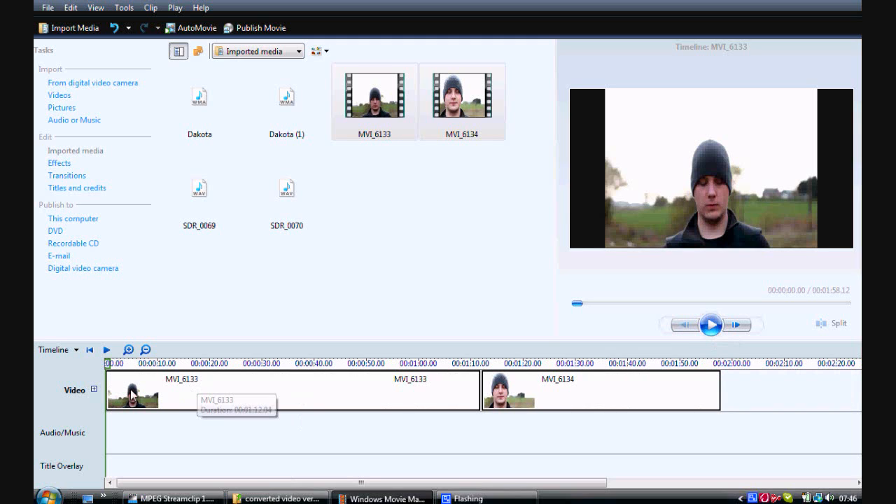
pyautogui.click(93, 389)
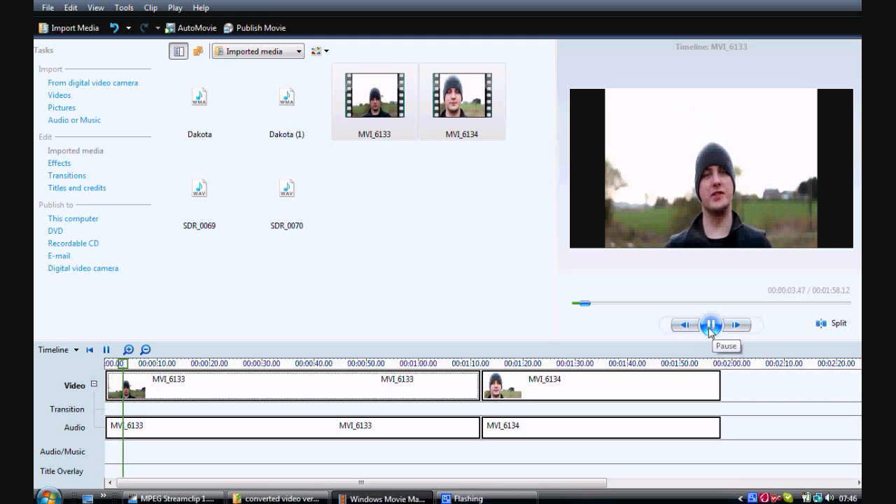
pyautogui.click(710, 326)
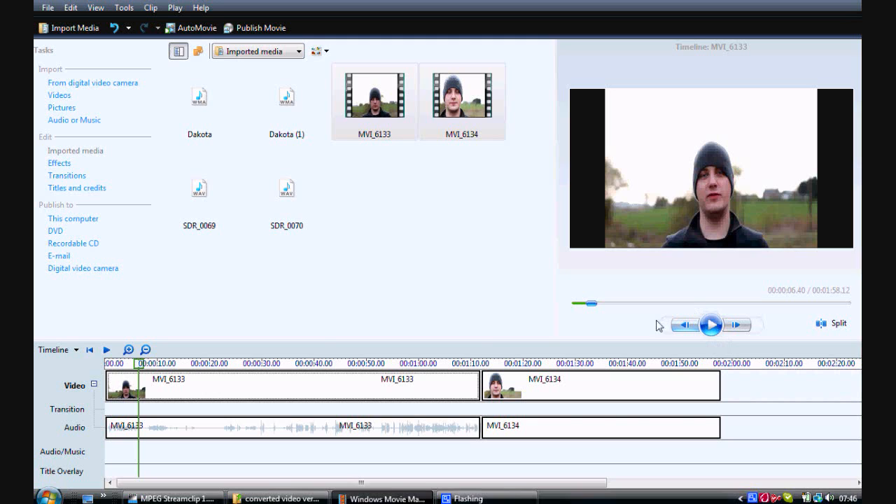
pyautogui.click(710, 324)
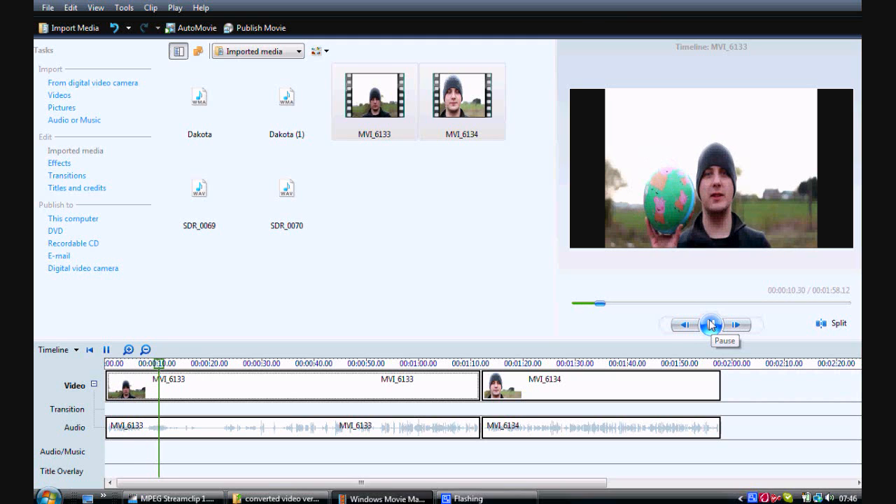
pyautogui.click(712, 324)
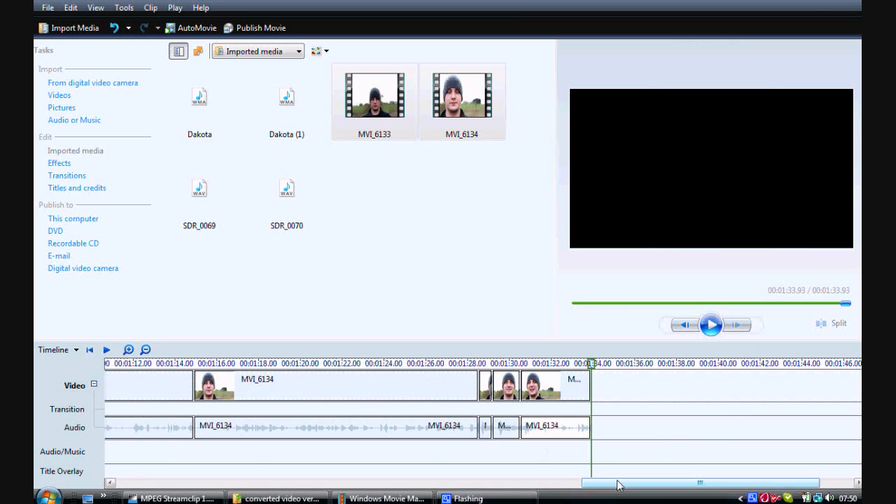
# Preview the edited timeline from 9.80 seconds through the cut into the second MVI_6133 segment.
pyautogui.moveTo(578, 486); pyautogui.dragTo(483, 483)
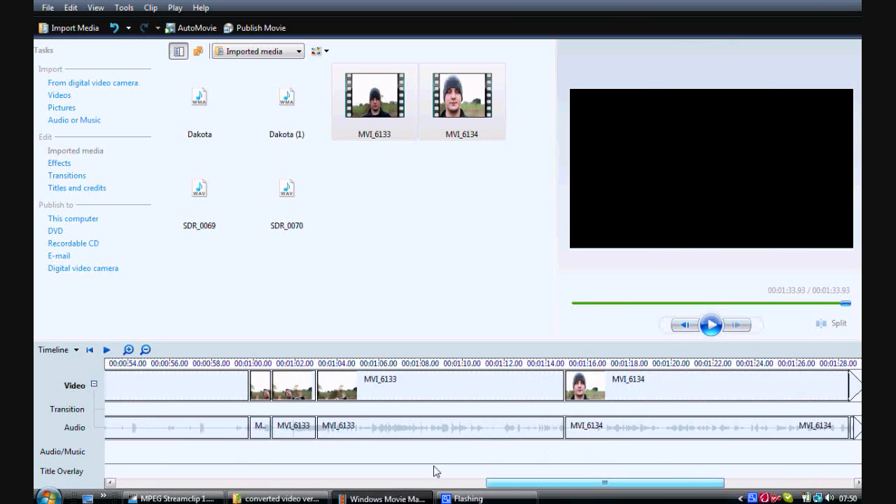
pyautogui.moveTo(433, 471); pyautogui.dragTo(112, 465)
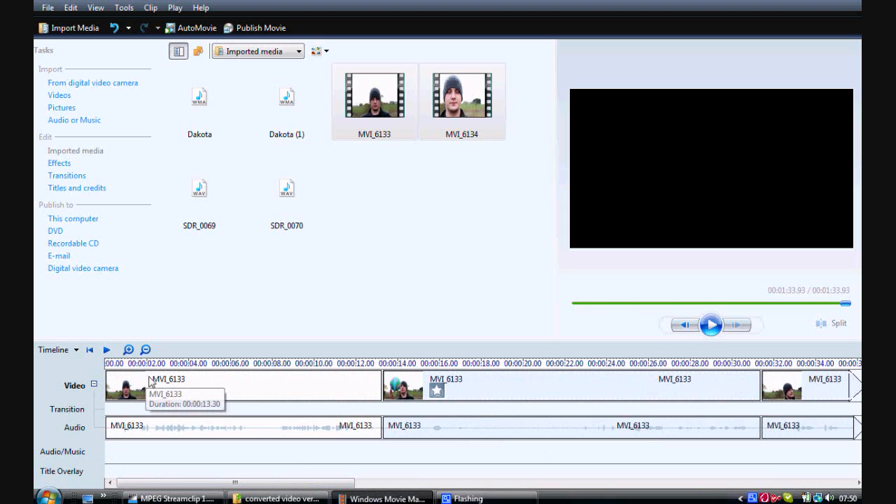
pyautogui.click(310, 382)
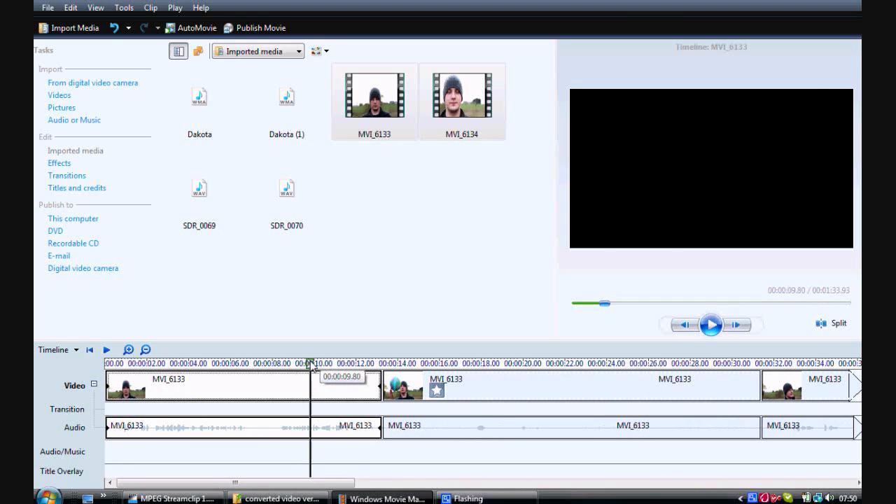
pyautogui.click(711, 325)
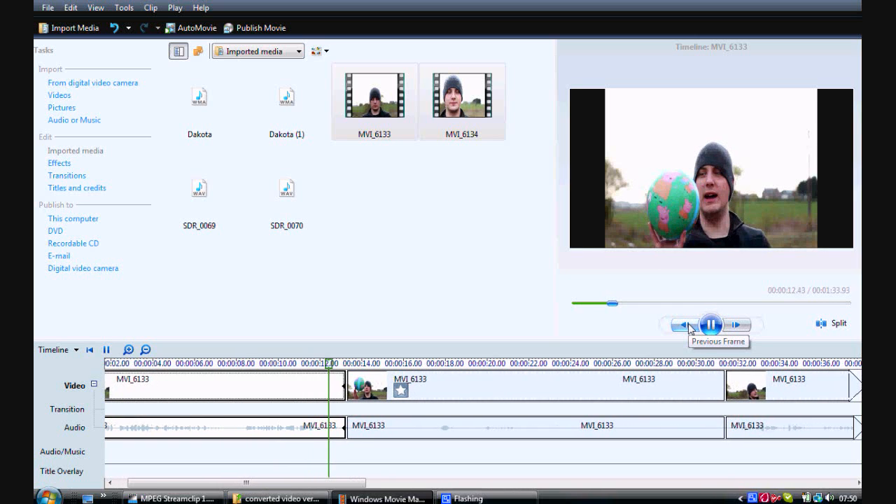
pyautogui.click(711, 325)
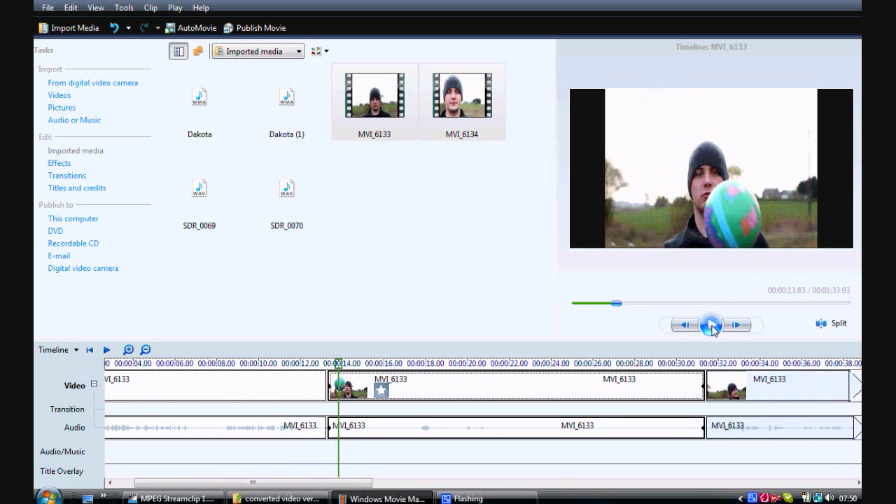
pyautogui.click(711, 327)
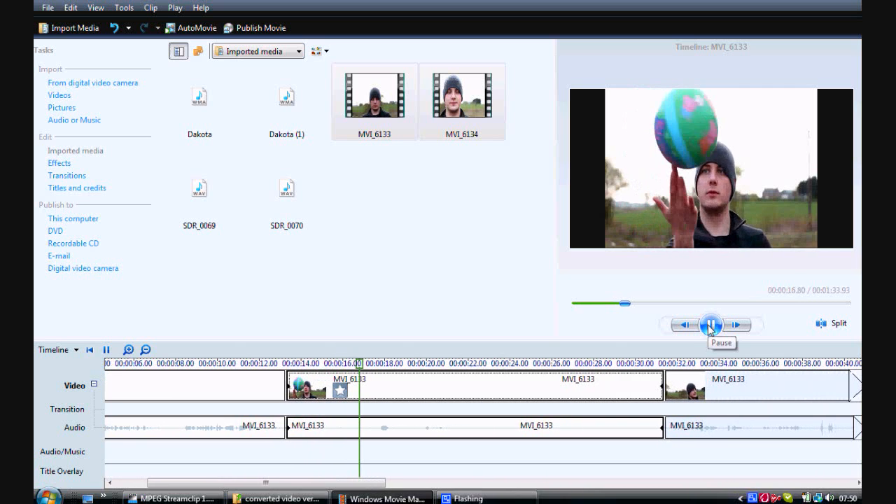
pyautogui.click(711, 327)
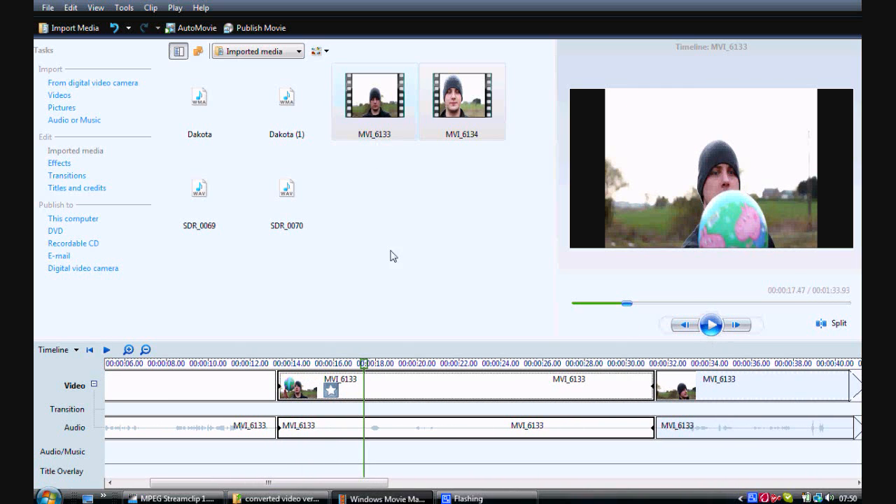
# Save the project as "doms slow mo part 1" in the Videos folder.
pyautogui.click(47, 7)
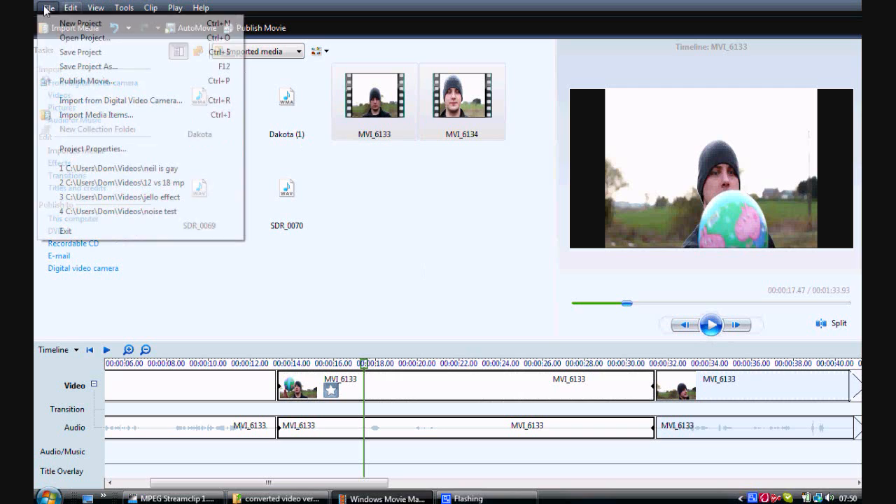
pyautogui.click(61, 52)
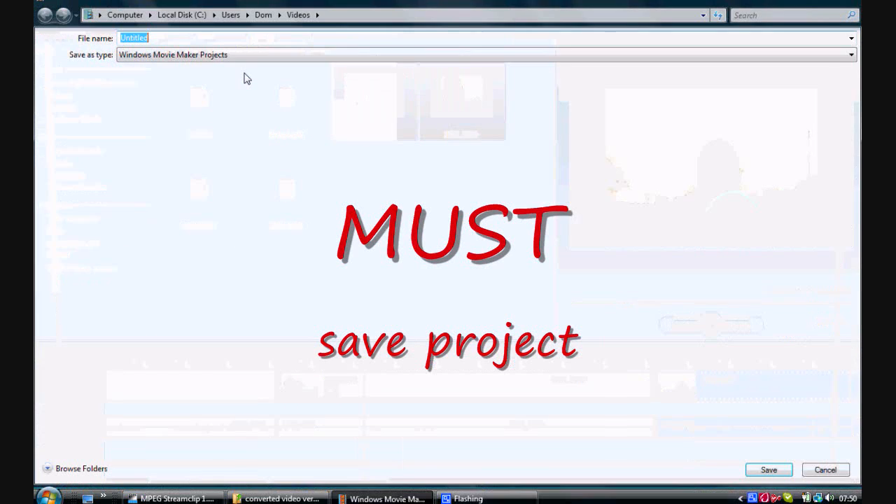
pyautogui.write('doms slow mo')
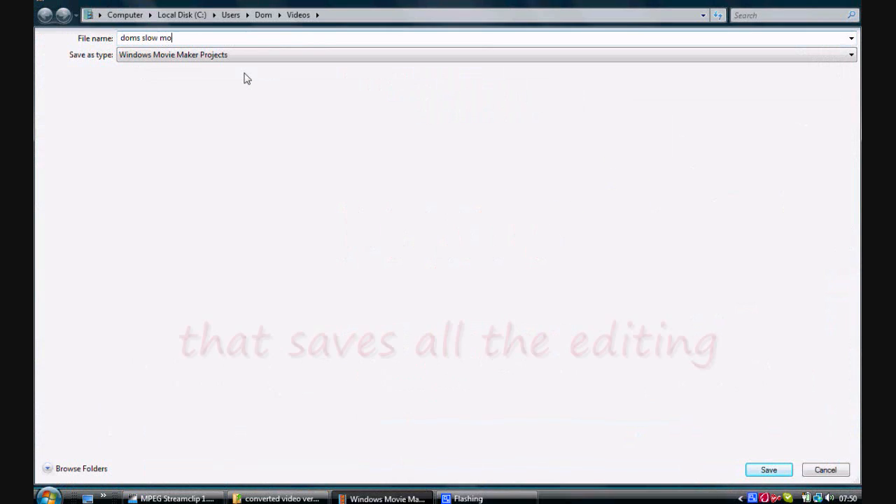
pyautogui.write(' part 1')
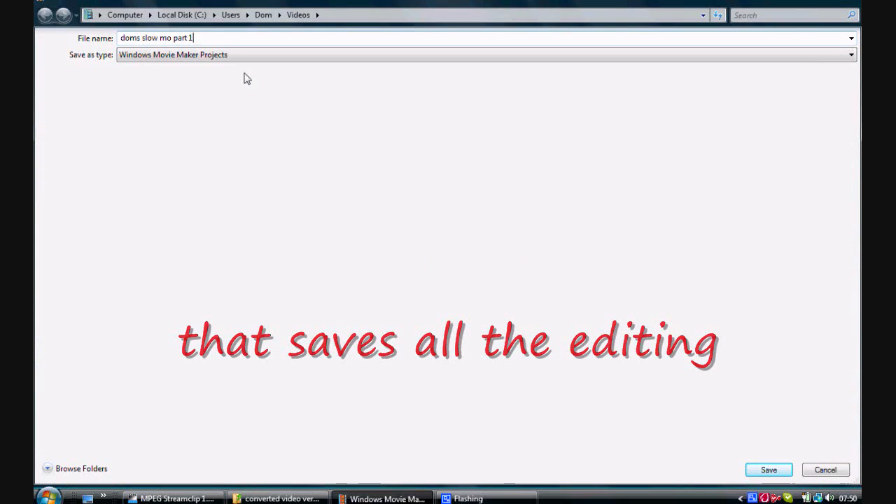
pyautogui.press('Return')
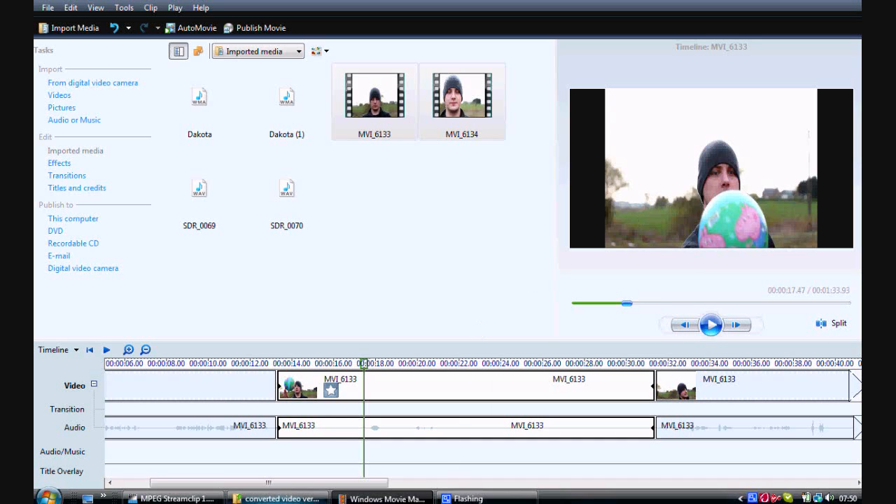
# Switch to the "converted video very small" folder window and delete the offline files MVI_6133 and MVI_6134.
pyautogui.click(302, 500)
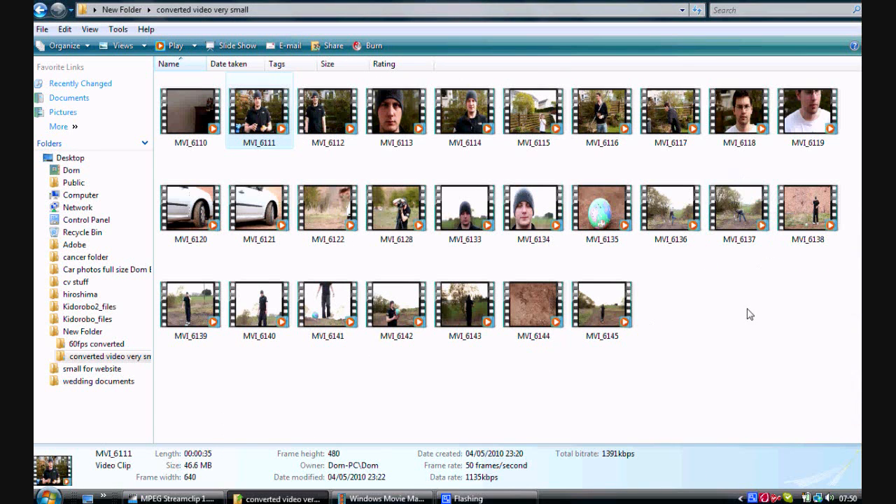
pyautogui.hotkey('alt', 'Tab')
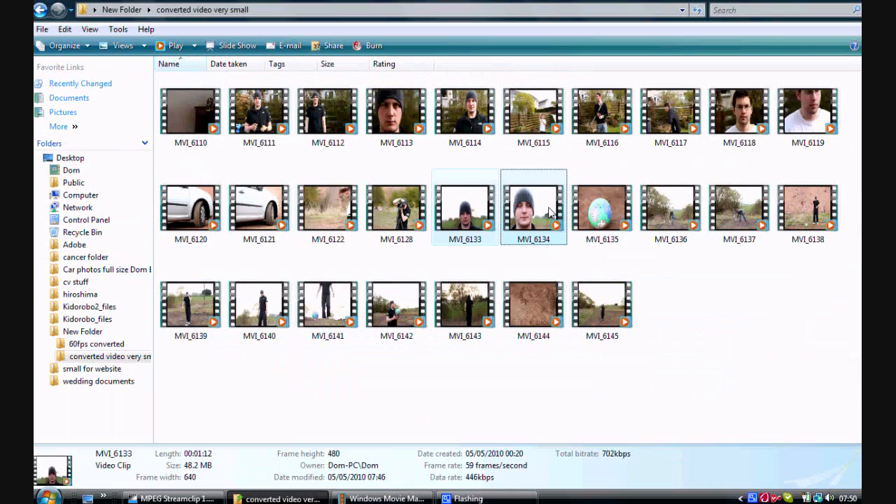
pyautogui.keyDown('ctrl'); pyautogui.click(539, 210); pyautogui.keyUp('ctrl')
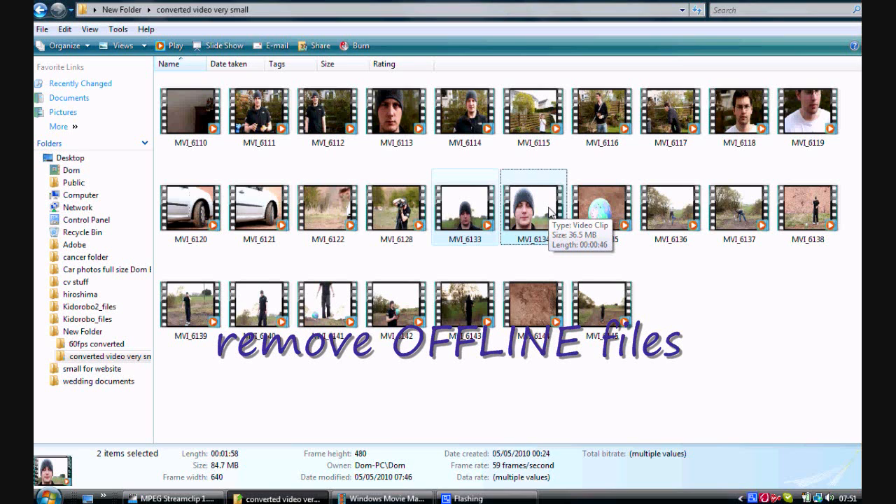
pyautogui.press('Delete')
pyautogui.press('Return')
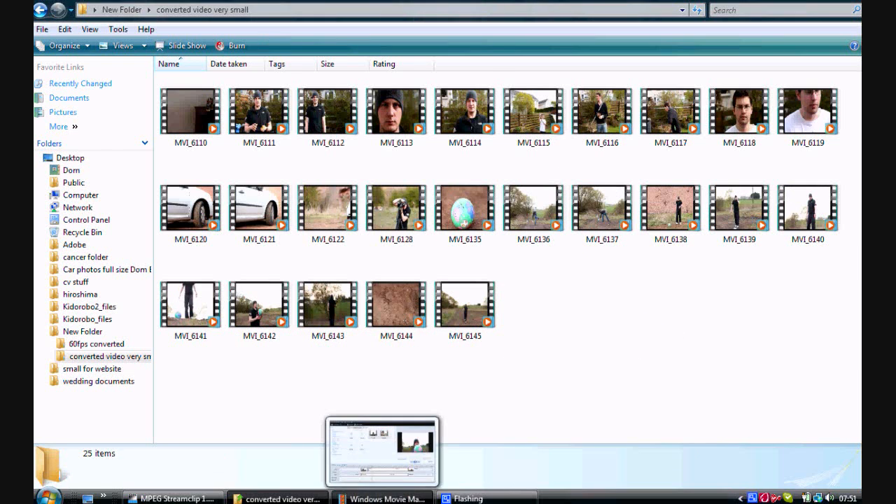
# Switch to Windows Movie Maker and enlarge the timeline area, showing the first MVI_6133 segment at the project's start.
pyautogui.click(385, 499)
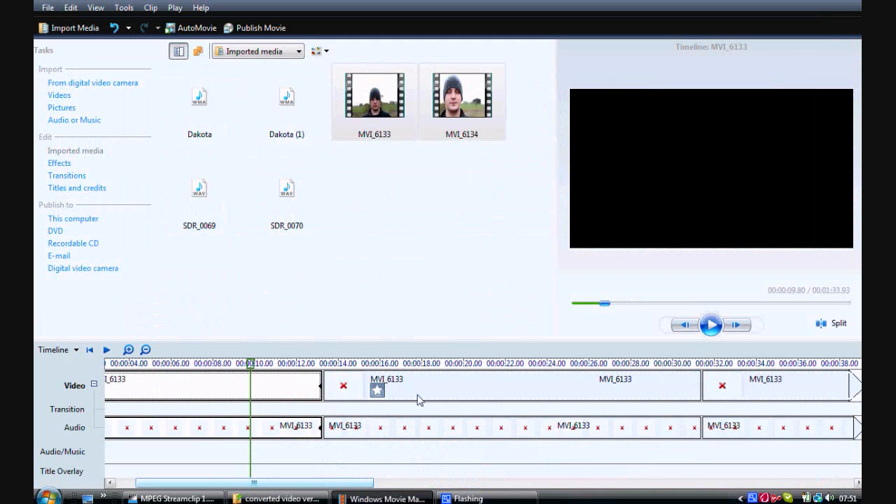
pyautogui.moveTo(519, 346); pyautogui.dragTo(525, 270)
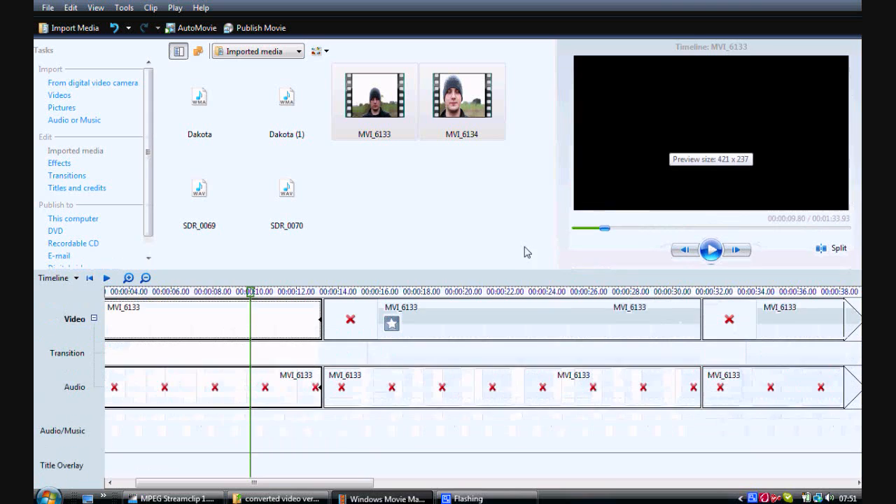
pyautogui.moveTo(310, 484); pyautogui.dragTo(234, 491)
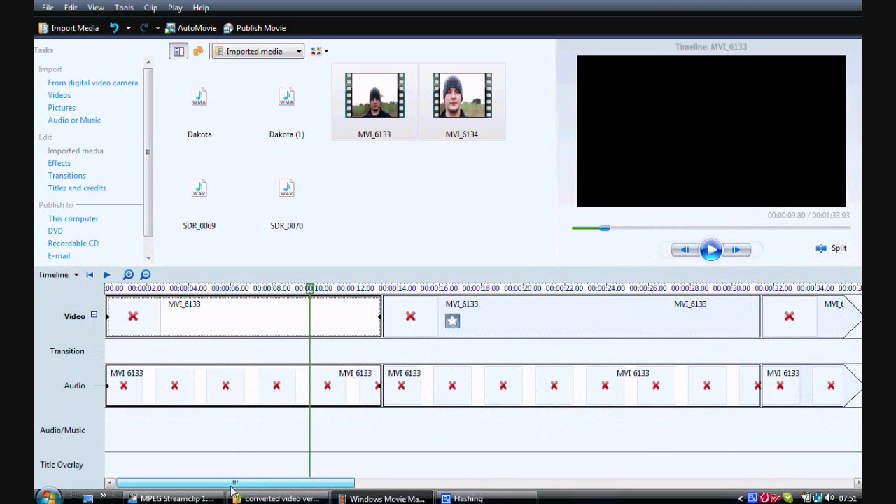
# Relink the missing MVI_6133 clip on the timeline to the full-quality MVI_6133 file in the "60fps converted" folder.
pyautogui.doubleClick(201, 313)
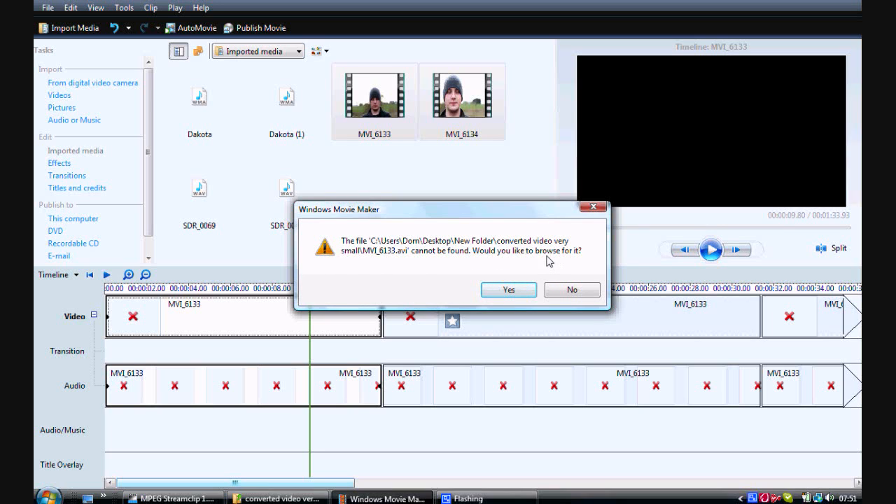
pyautogui.click(526, 289)
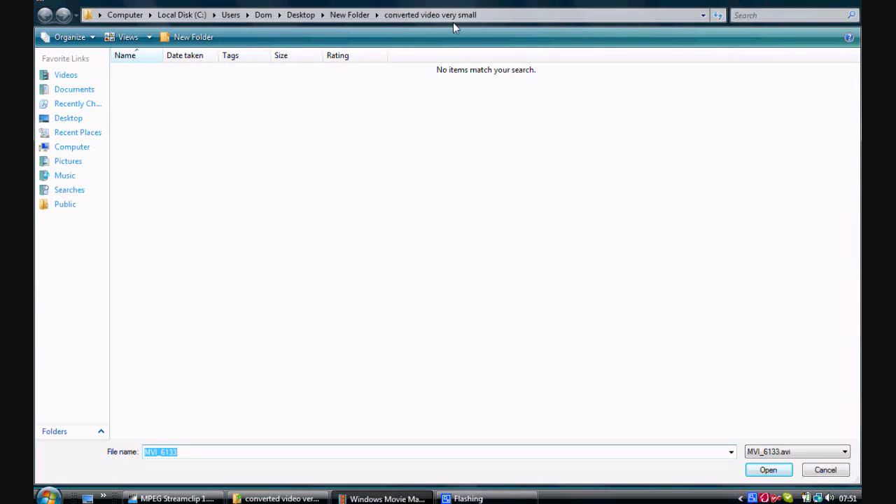
pyautogui.click(356, 15)
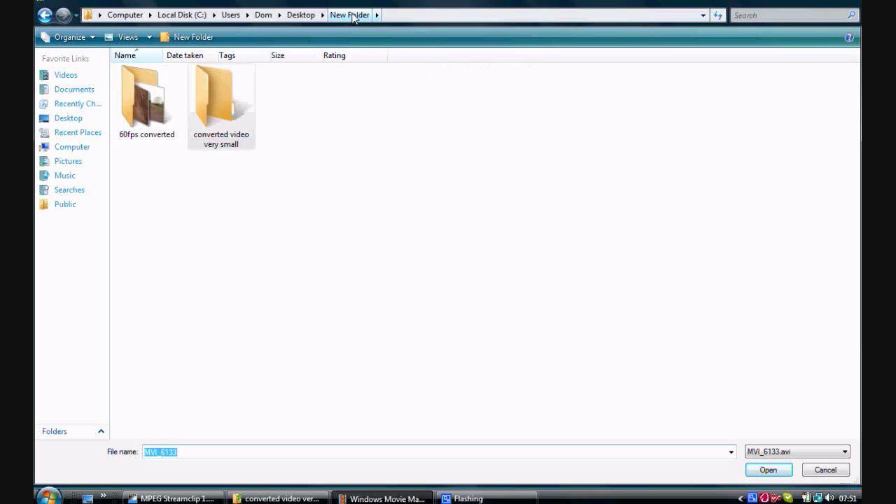
pyautogui.doubleClick(127, 109)
pyautogui.doubleClick(137, 122)
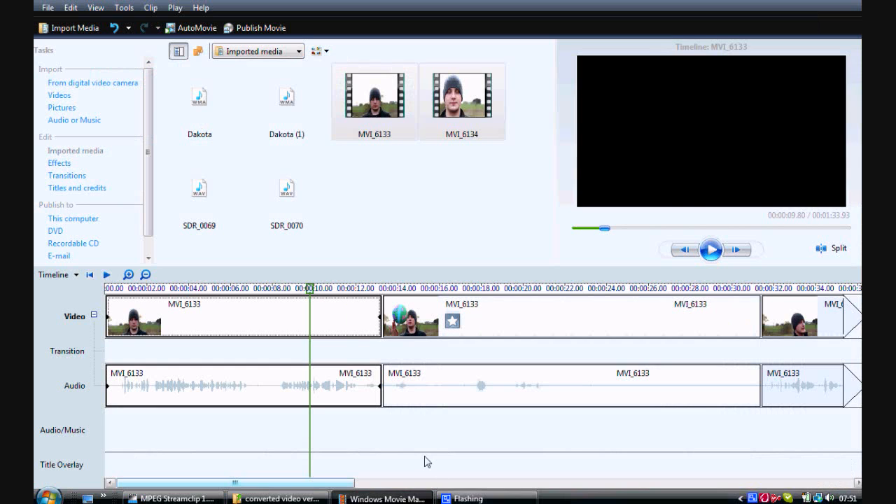
pyautogui.moveTo(342, 483)
pyautogui.mouseDown()
pyautogui.moveTo(829, 454)
pyautogui.moveTo(341, 490)
pyautogui.mouseUp()
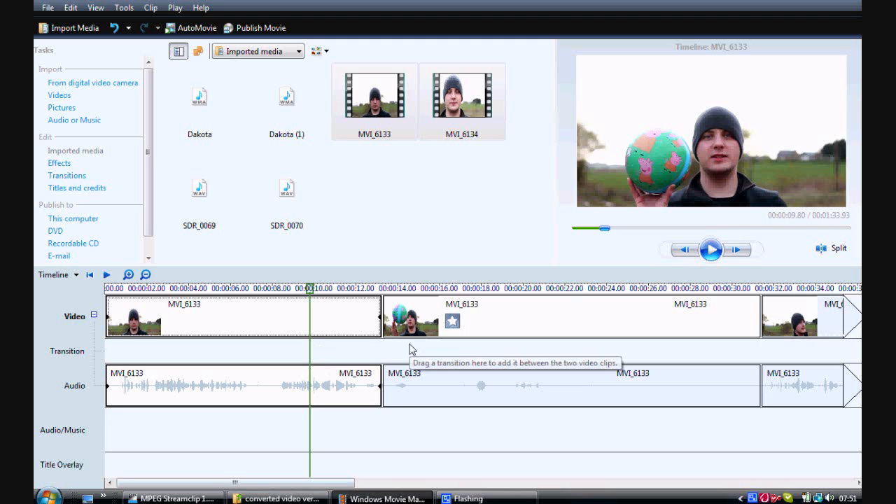
# Publish the movie to this computer as "doms slow mo part 1" with the best quality for playback setting.
pyautogui.click(256, 28)
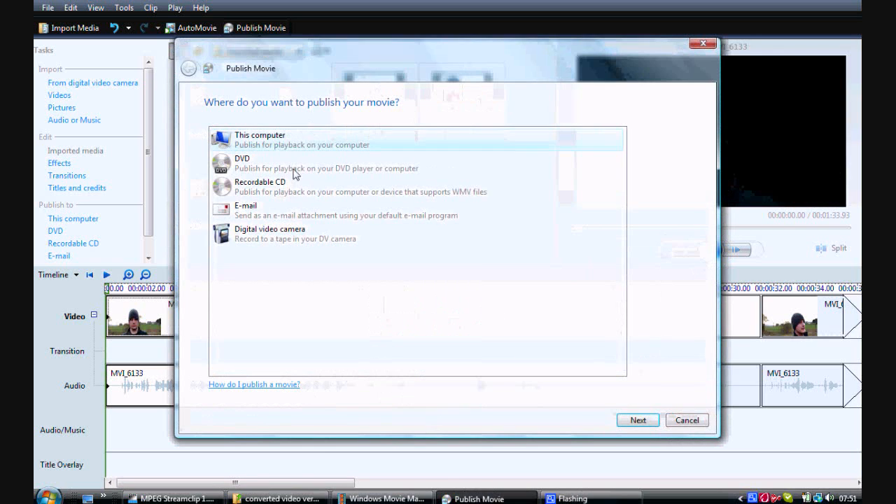
pyautogui.click(640, 423)
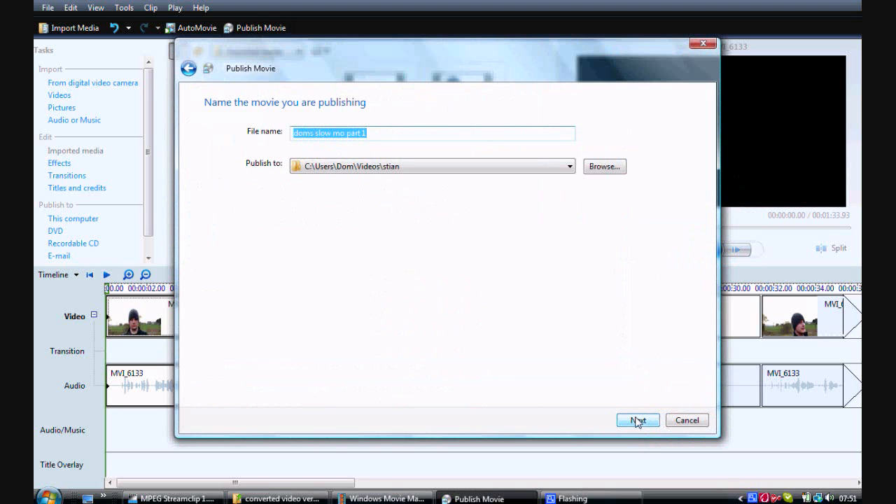
pyautogui.click(636, 420)
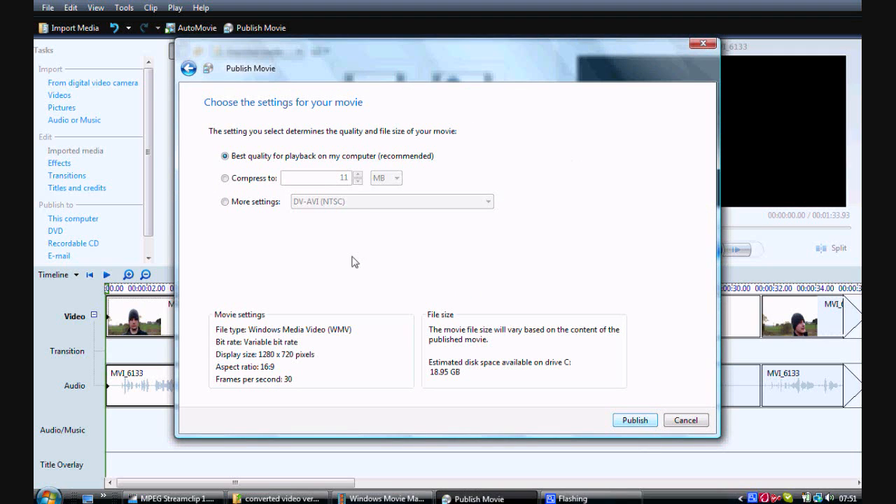
pyautogui.click(627, 423)
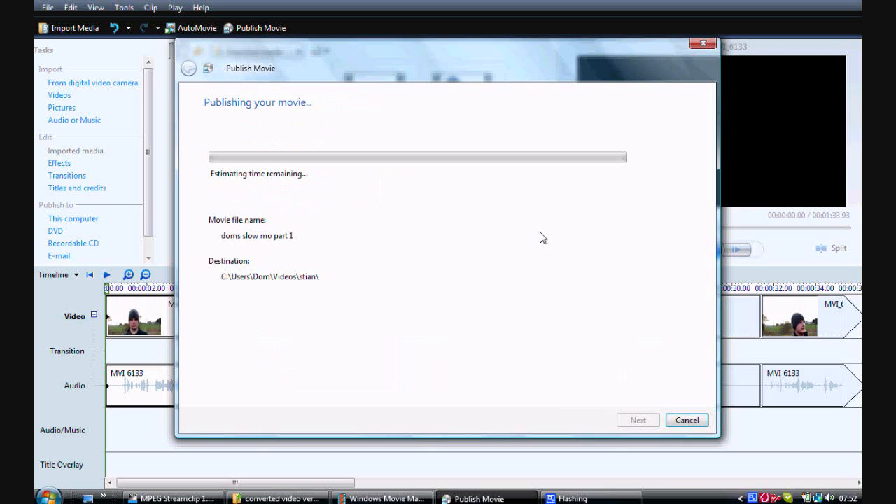